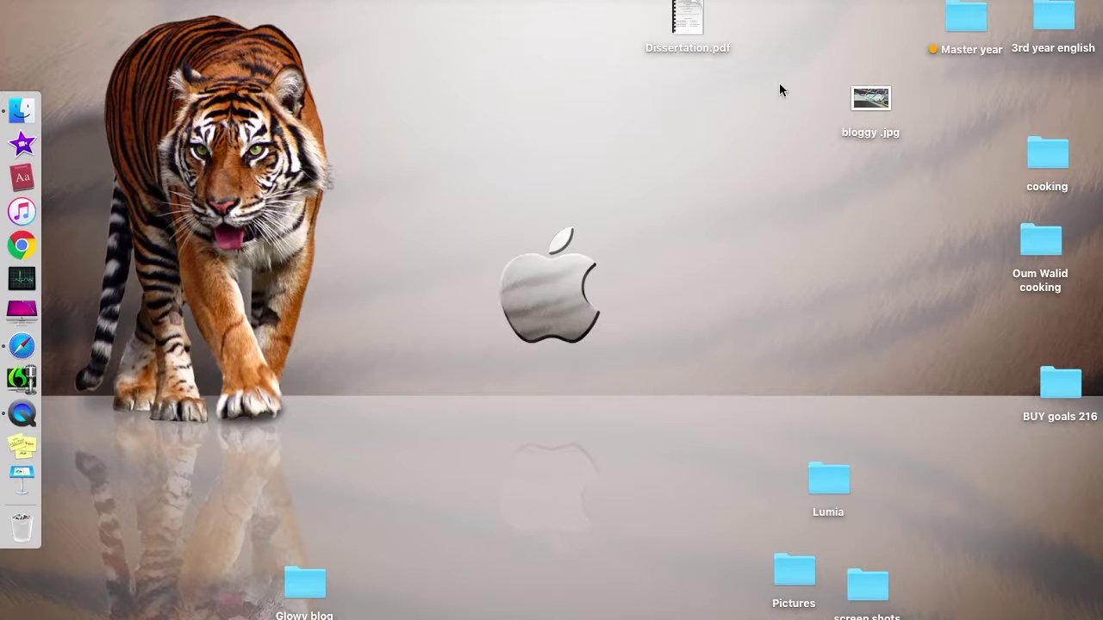
Switch to the browser and examine the order and dates of the posts on the published GLOWY blog.
{"action": "key", "text": "ctrl+Right"}
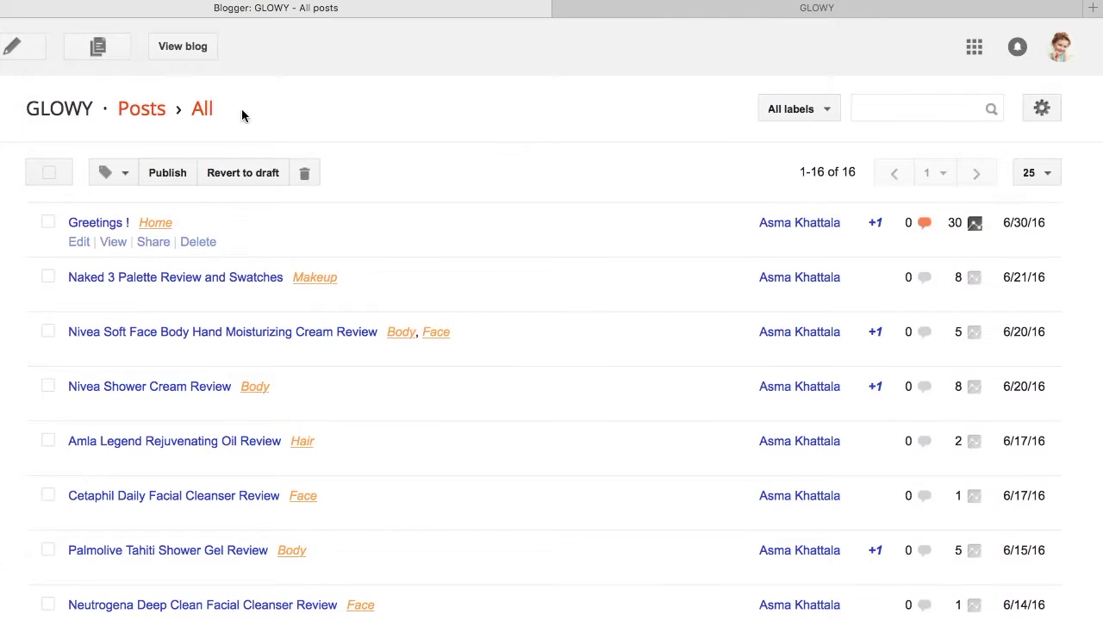
{"action": "left_click", "coordinate": [628, 9]}
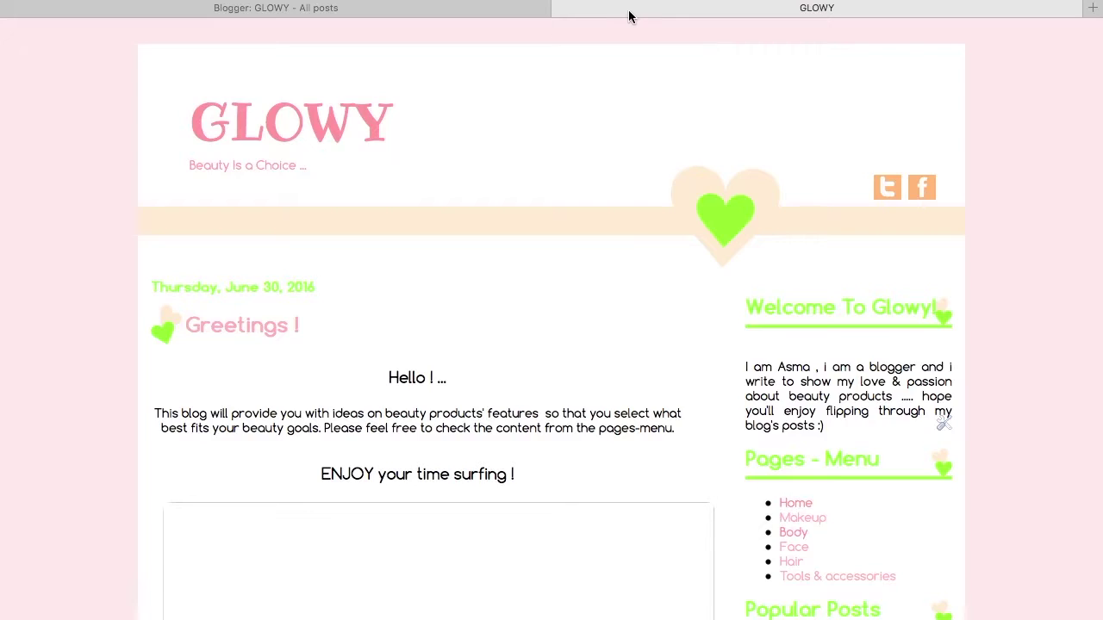
{"action": "scroll", "coordinate": [584, 390], "scroll_direction": "down", "scroll_amount": 1}
{"action": "scroll", "coordinate": [585, 390], "scroll_direction": "down", "scroll_amount": 1}
{"action": "scroll", "coordinate": [591, 346], "scroll_direction": "up", "scroll_amount": 3}
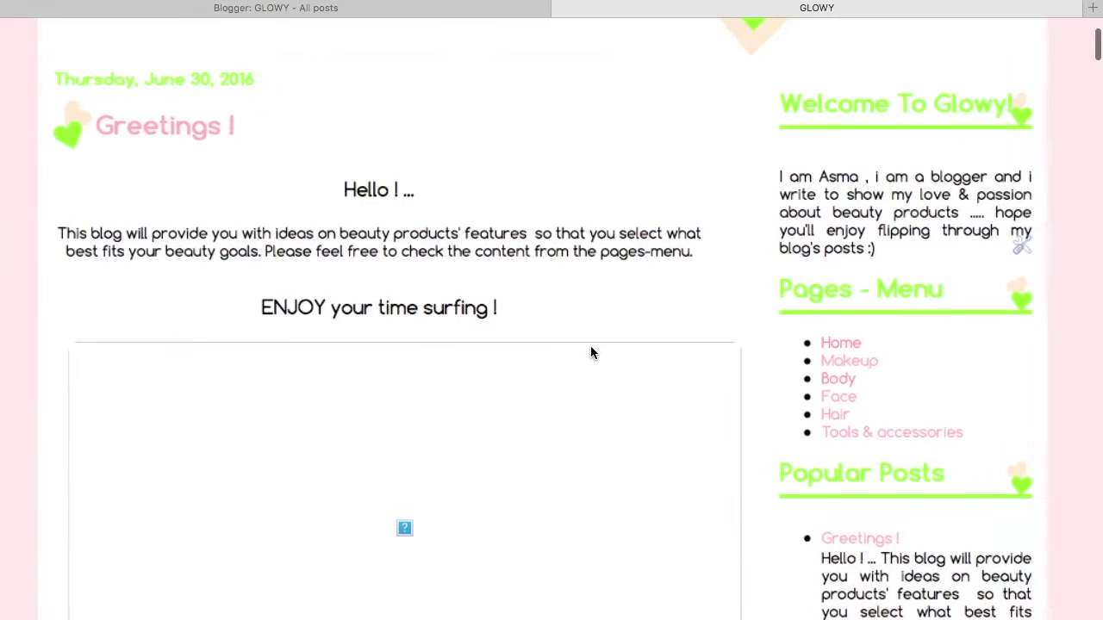
{"action": "scroll", "coordinate": [590, 353], "scroll_direction": "down", "scroll_amount": 3}
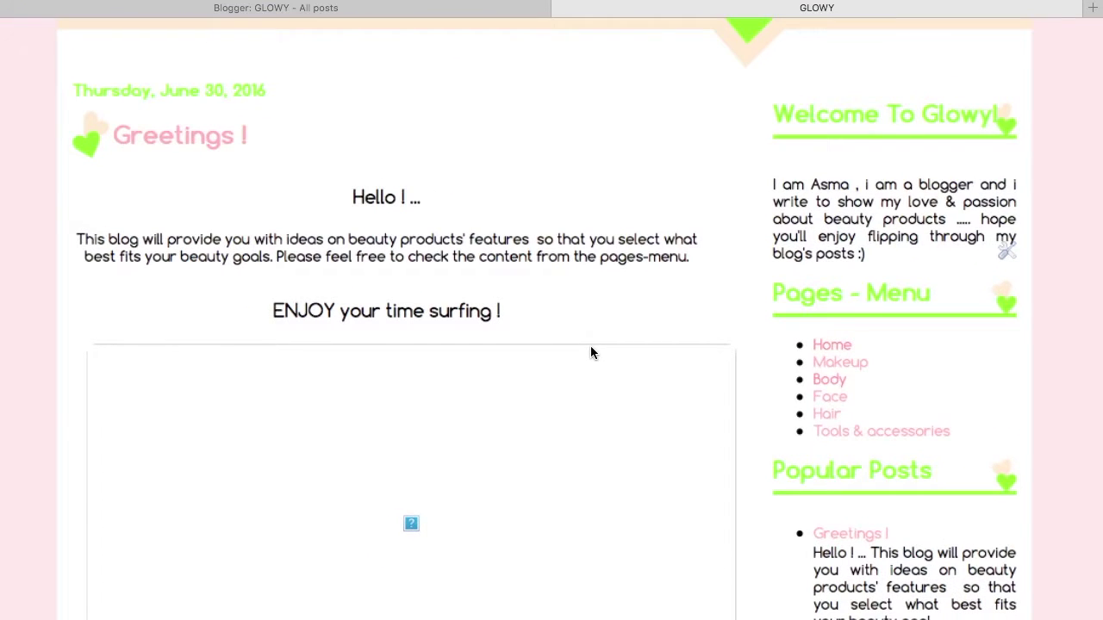
{"action": "scroll", "coordinate": [357, 244], "scroll_direction": "down", "scroll_amount": 8}
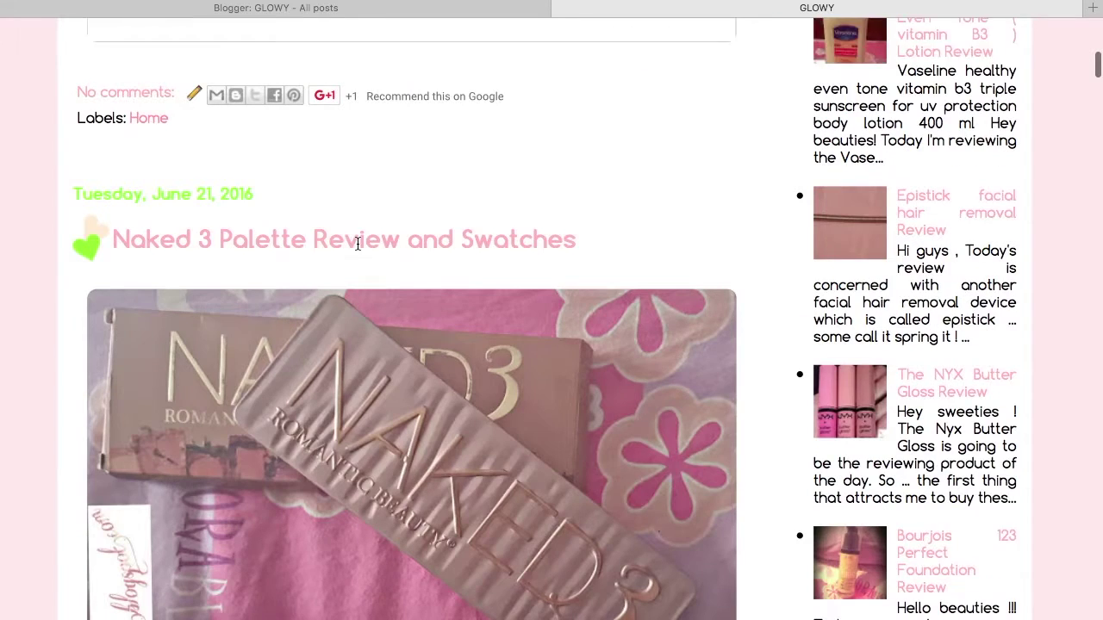
{"action": "scroll", "coordinate": [346, 218], "scroll_direction": "down", "scroll_amount": 1}
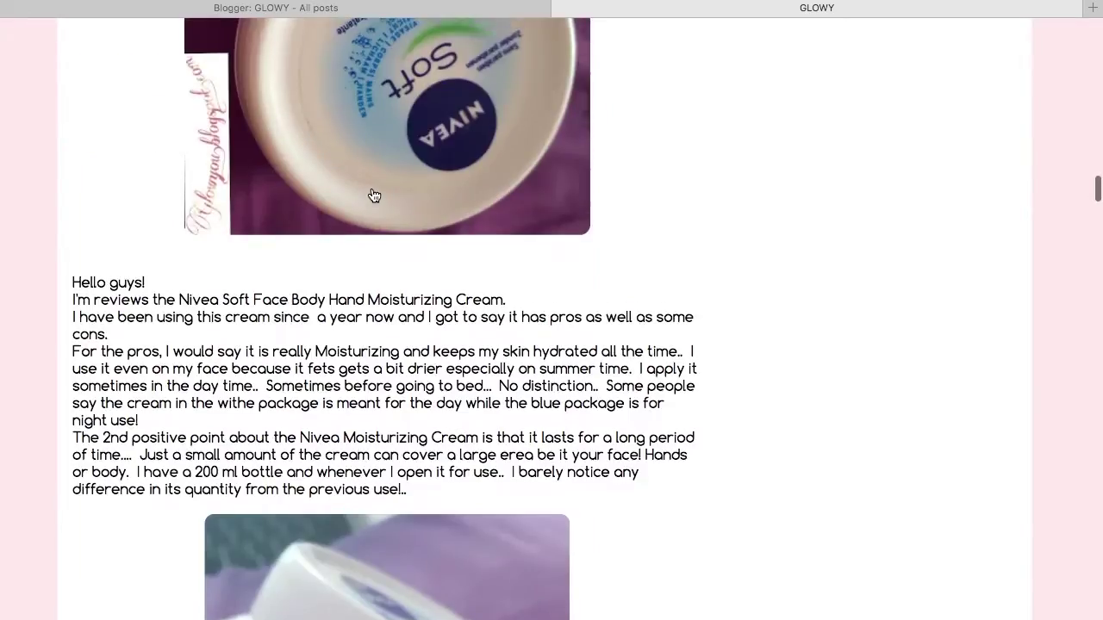
{"action": "scroll", "coordinate": [374, 196], "scroll_direction": "up", "scroll_amount": 6}
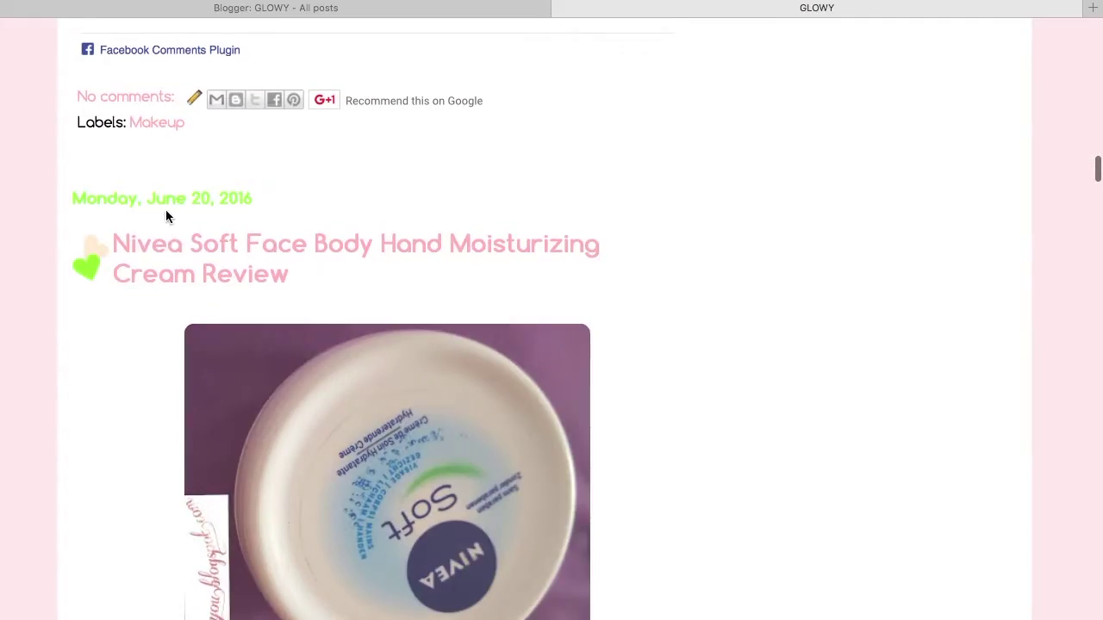
{"action": "scroll", "coordinate": [400, 248], "scroll_direction": "down", "scroll_amount": 14}
{"action": "scroll", "coordinate": [401, 248], "scroll_direction": "down", "scroll_amount": 15}
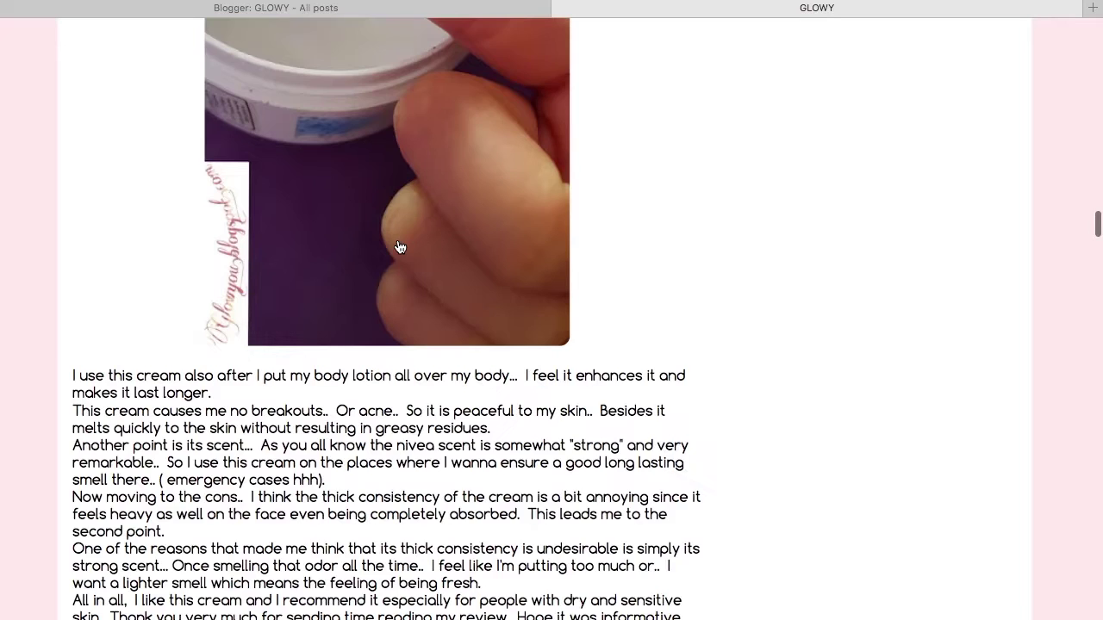
{"action": "scroll", "coordinate": [397, 239], "scroll_direction": "down", "scroll_amount": 5}
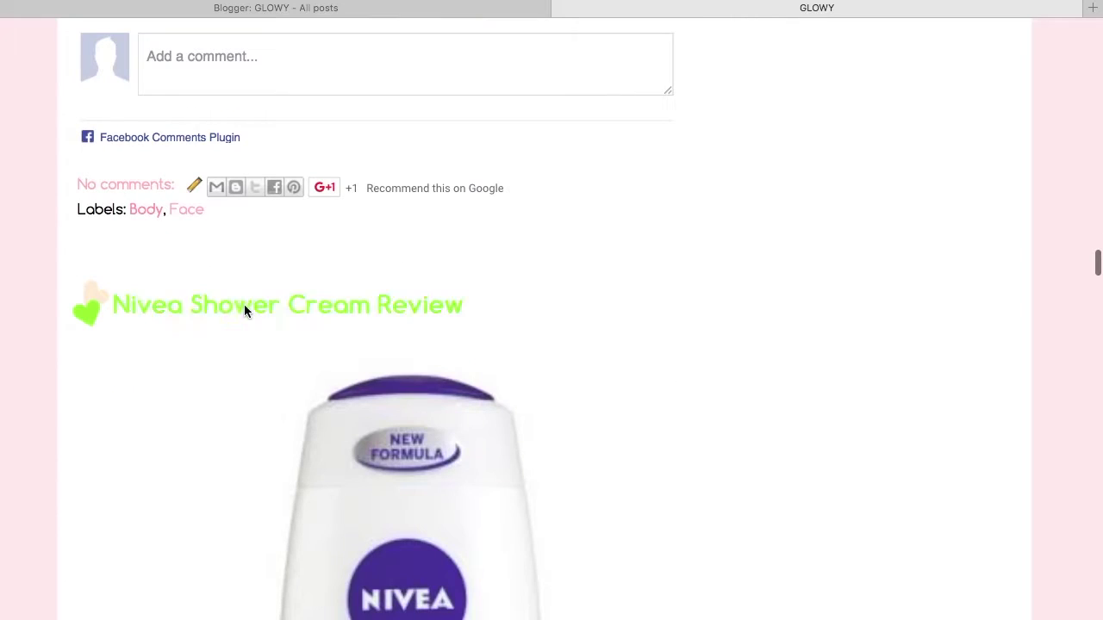
{"action": "scroll", "coordinate": [208, 337], "scroll_direction": "down", "scroll_amount": 3}
{"action": "scroll", "coordinate": [208, 345], "scroll_direction": "up", "scroll_amount": 3}
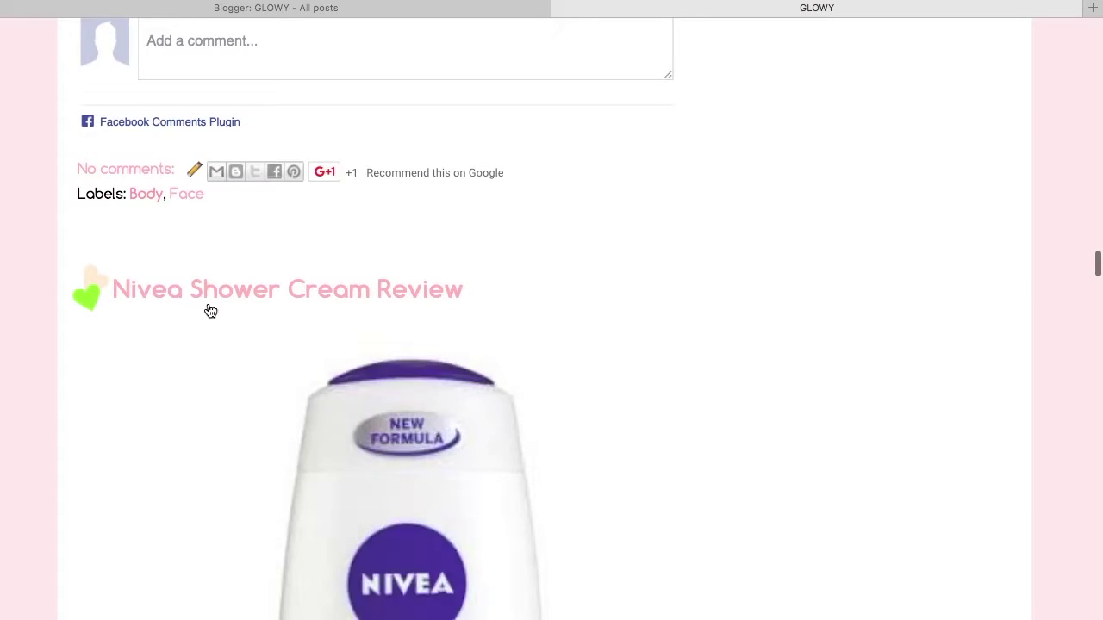
{"action": "scroll", "coordinate": [217, 369], "scroll_direction": "down", "scroll_amount": 8}
{"action": "scroll", "coordinate": [222, 370], "scroll_direction": "down", "scroll_amount": 15}
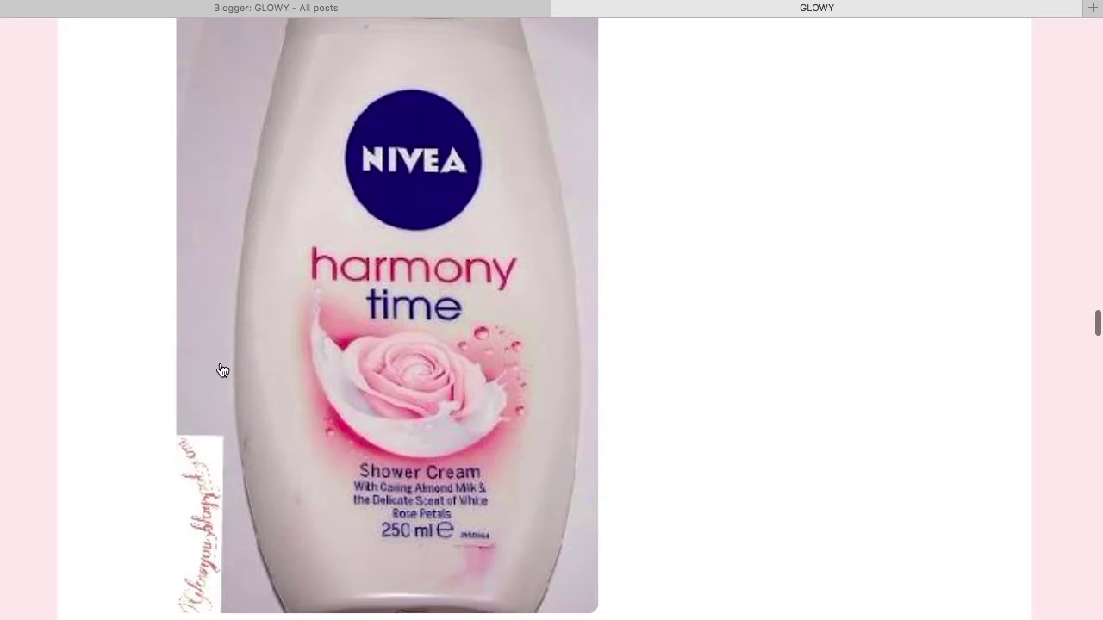
{"action": "scroll", "coordinate": [221, 366], "scroll_direction": "down", "scroll_amount": 9}
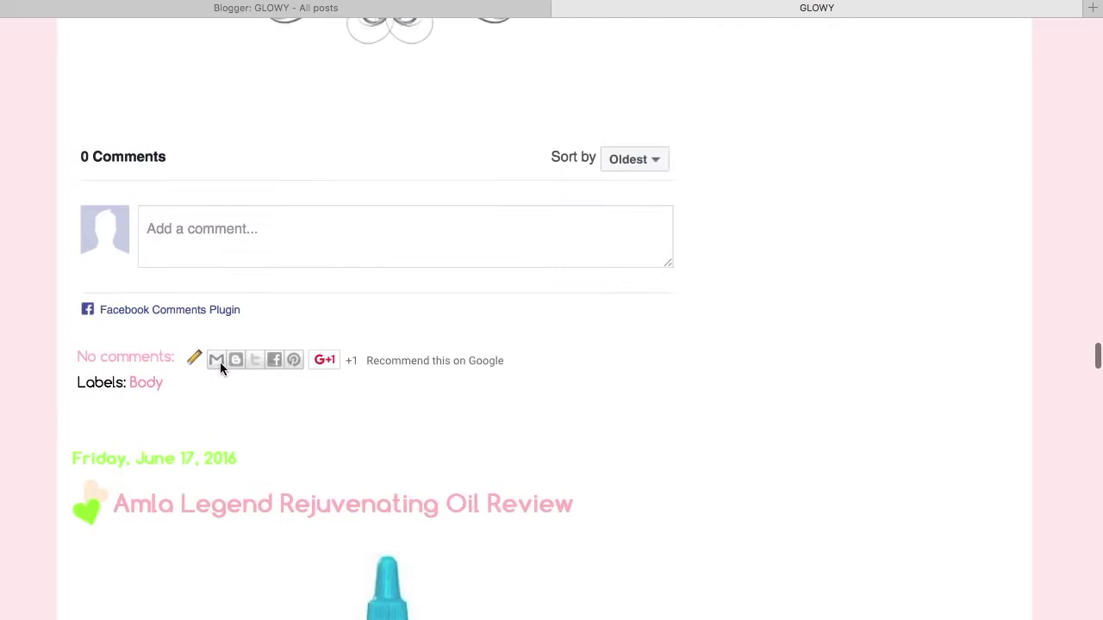
{"action": "scroll", "coordinate": [156, 361], "scroll_direction": "down", "scroll_amount": 20}
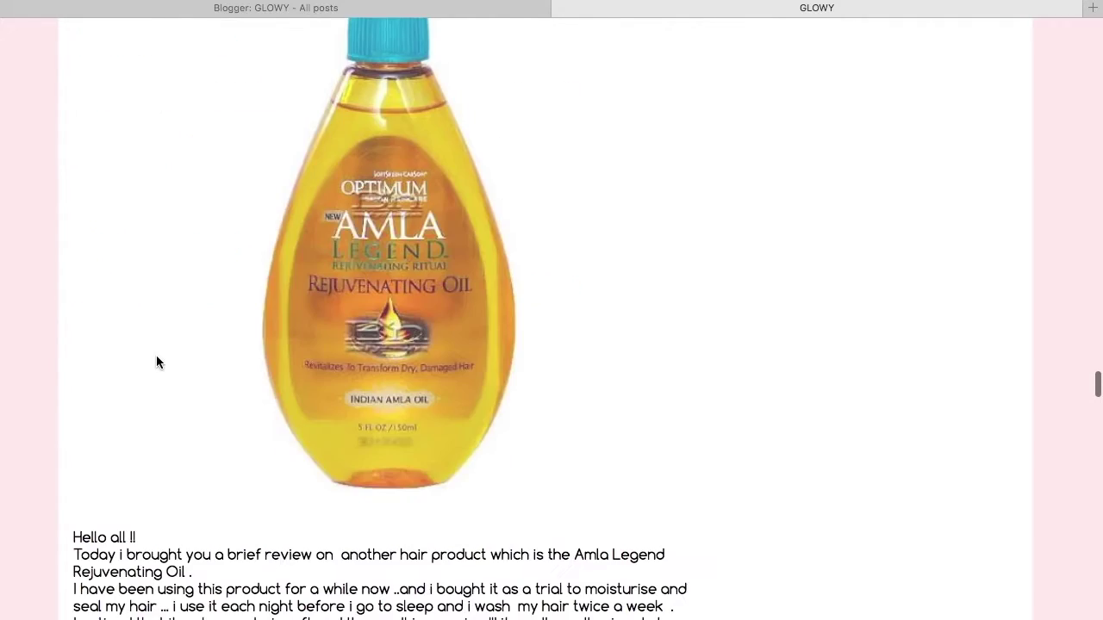
{"action": "scroll", "coordinate": [156, 362], "scroll_direction": "up", "scroll_amount": 20}
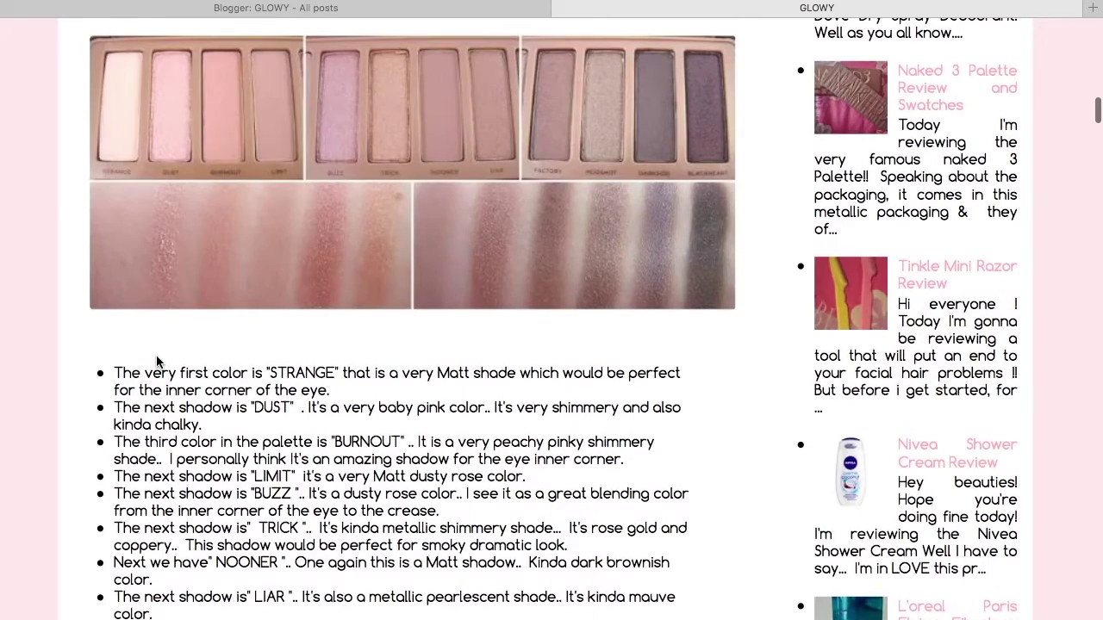
{"action": "scroll", "coordinate": [157, 363], "scroll_direction": "down", "scroll_amount": 4}
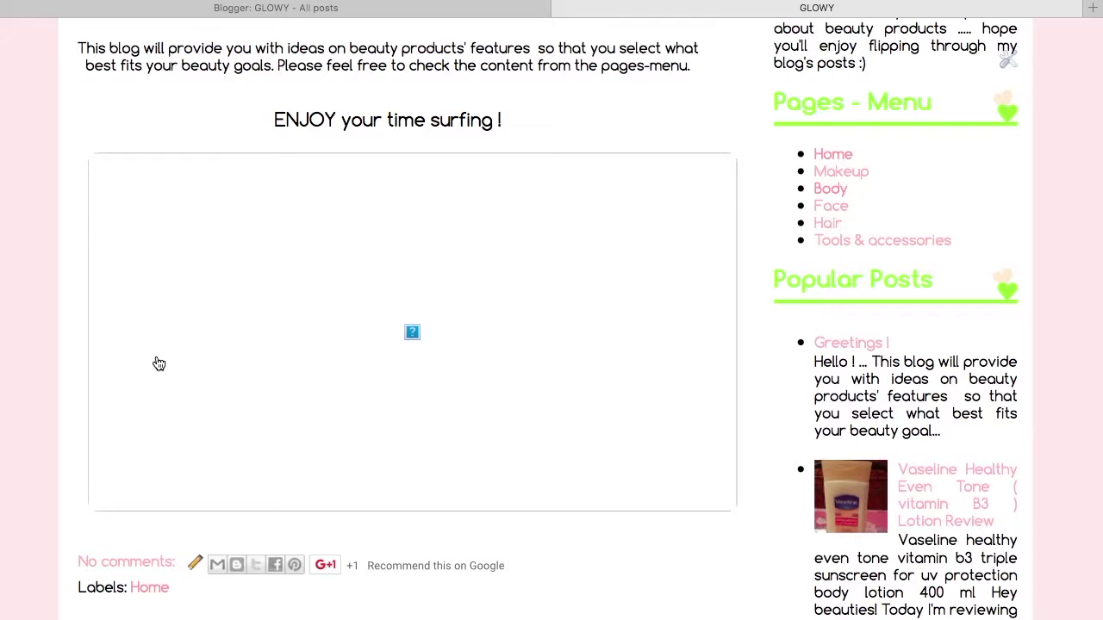
{"action": "scroll", "coordinate": [156, 362], "scroll_direction": "up", "scroll_amount": 1}
{"action": "scroll", "coordinate": [460, 198], "scroll_direction": "up", "scroll_amount": 2}
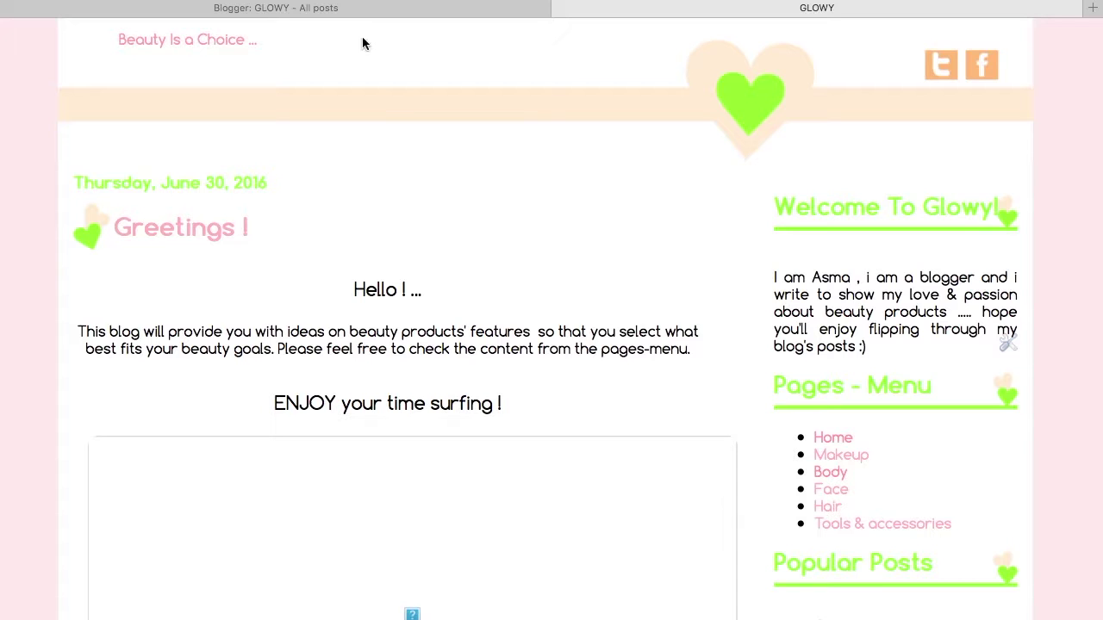
Open the Naked 3 Palette Review and Swatches post for editing in Blogger and expand its publication date settings.
{"action": "left_click", "coordinate": [342, 10]}
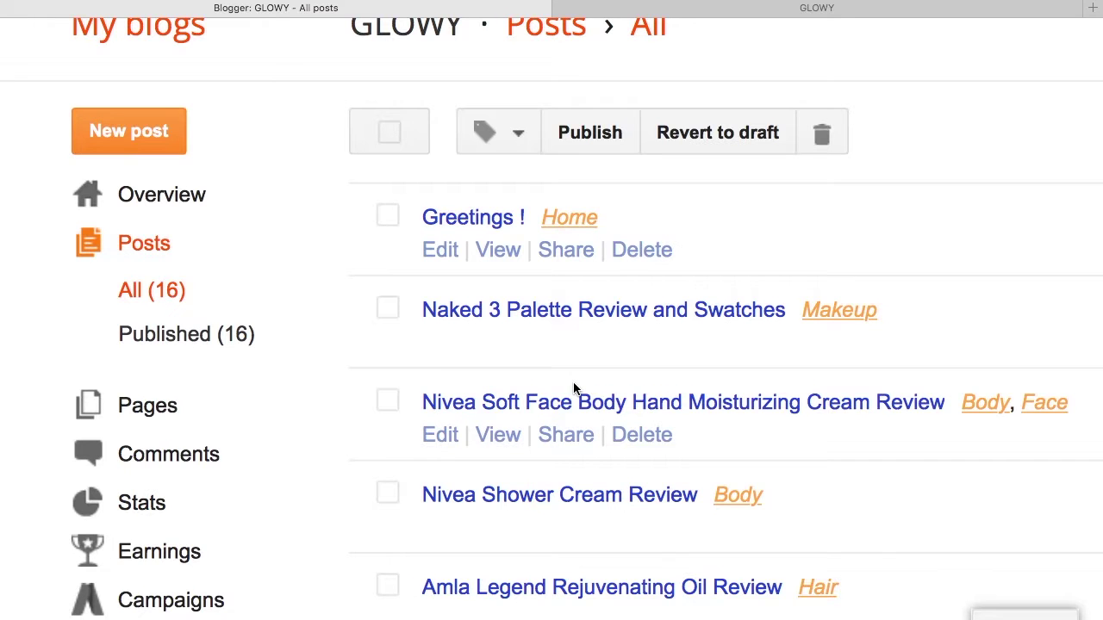
{"action": "scroll", "coordinate": [575, 386], "scroll_direction": "down", "scroll_amount": 3}
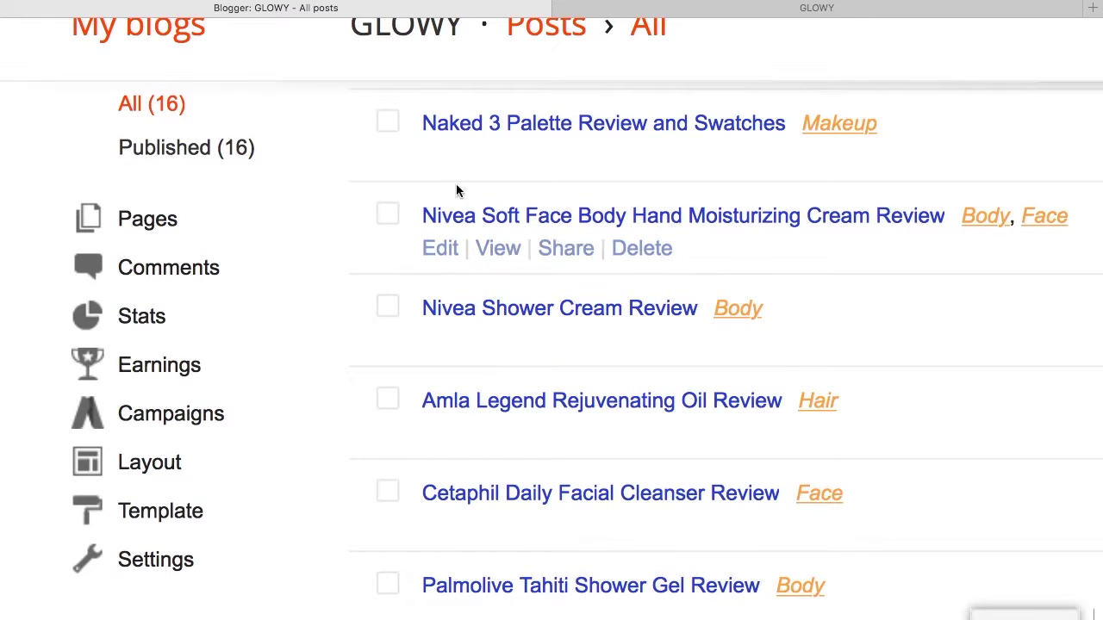
{"action": "scroll", "coordinate": [464, 189], "scroll_direction": "up", "scroll_amount": 1}
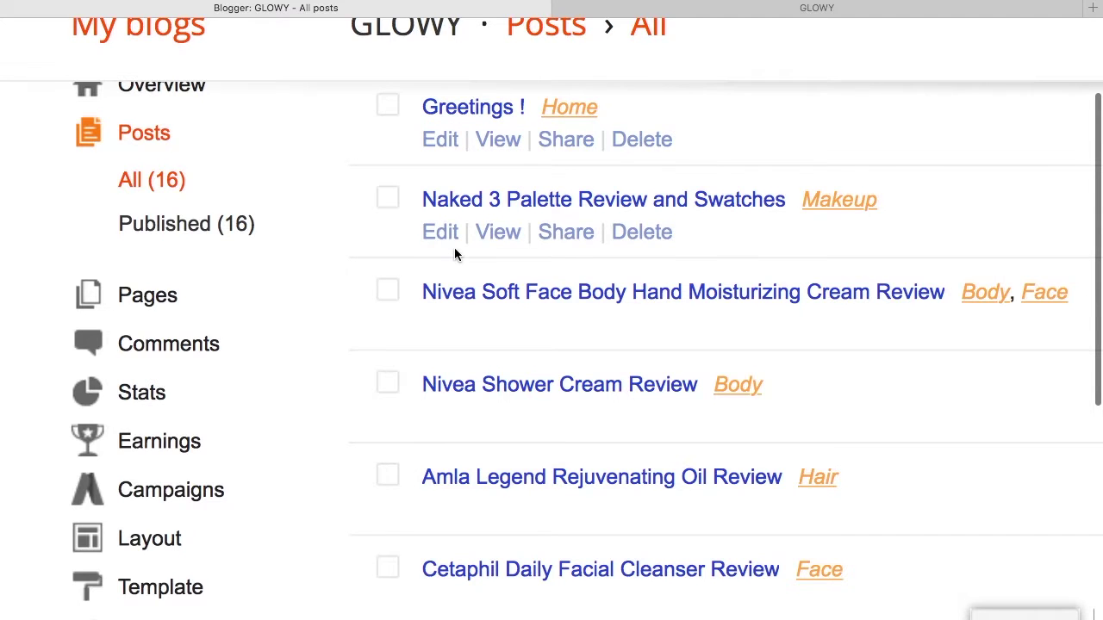
{"action": "scroll", "coordinate": [454, 254], "scroll_direction": "up", "scroll_amount": 3}
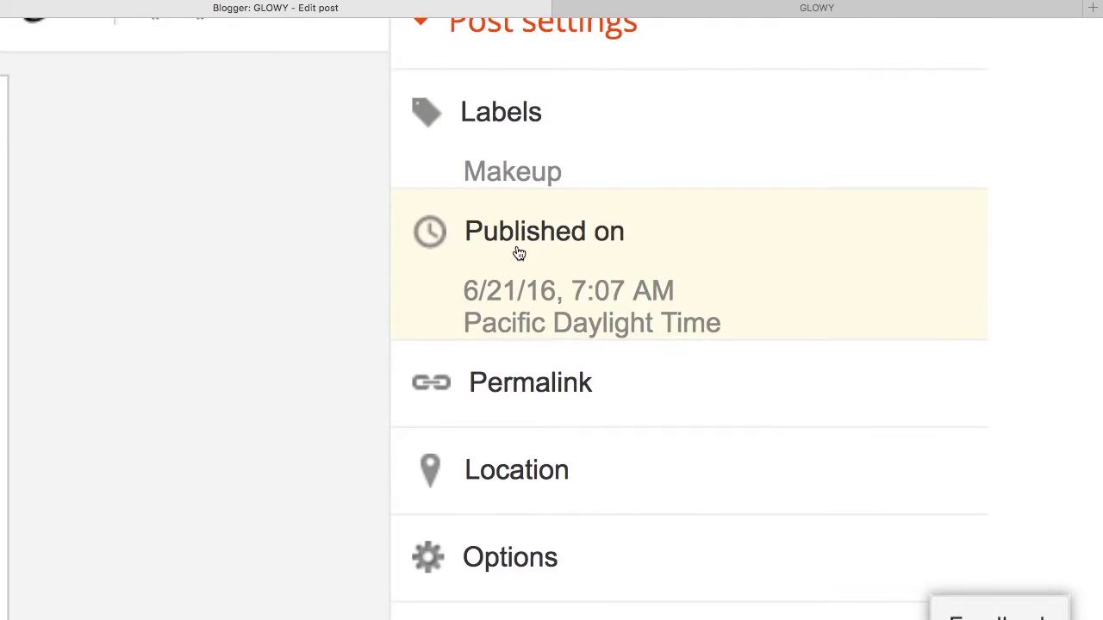
{"action": "left_click", "coordinate": [716, 238]}
{"action": "scroll", "coordinate": [759, 366], "scroll_direction": "down", "scroll_amount": 1}
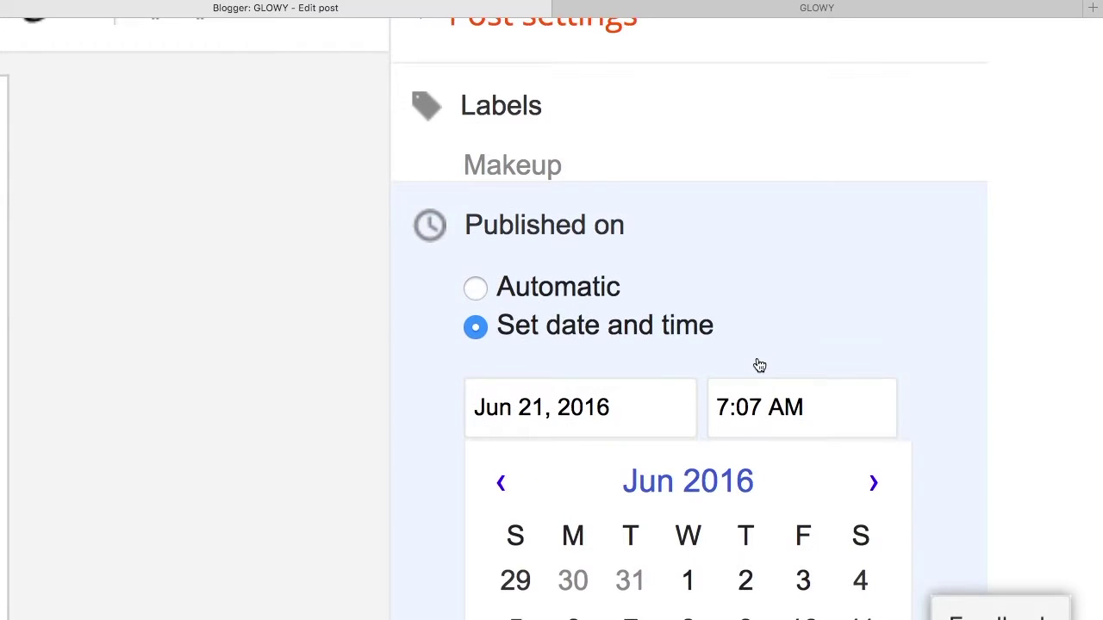
Check the publication date of the Greetings ! post on the live blog and return to the post editor.
{"action": "left_click", "coordinate": [694, 7]}
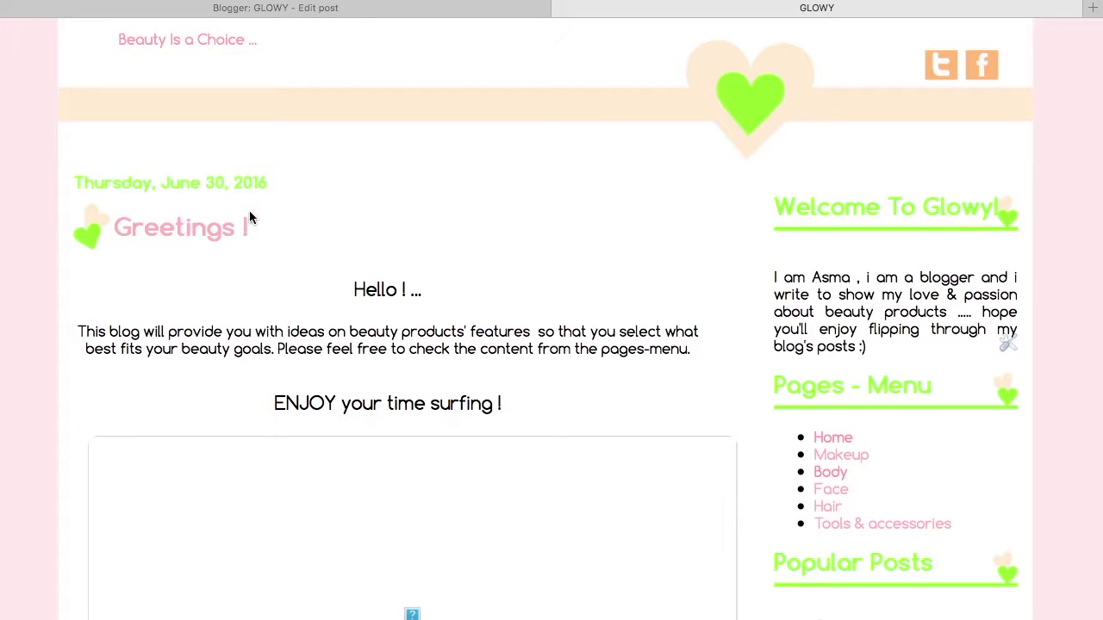
{"action": "scroll", "coordinate": [235, 191], "scroll_direction": "up", "scroll_amount": 3}
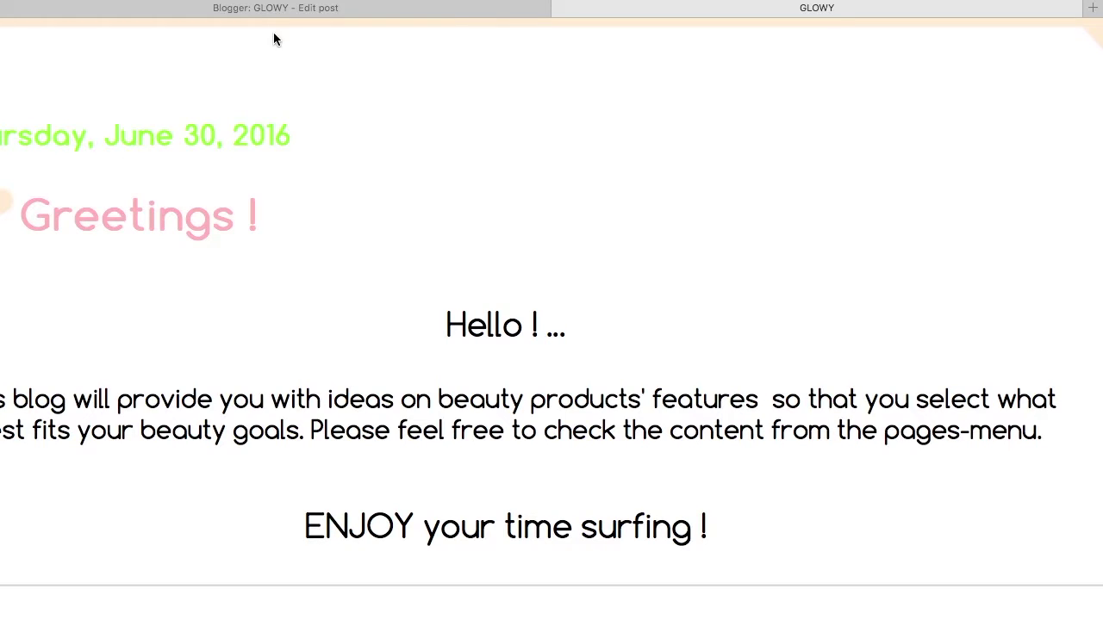
{"action": "left_click", "coordinate": [257, 10]}
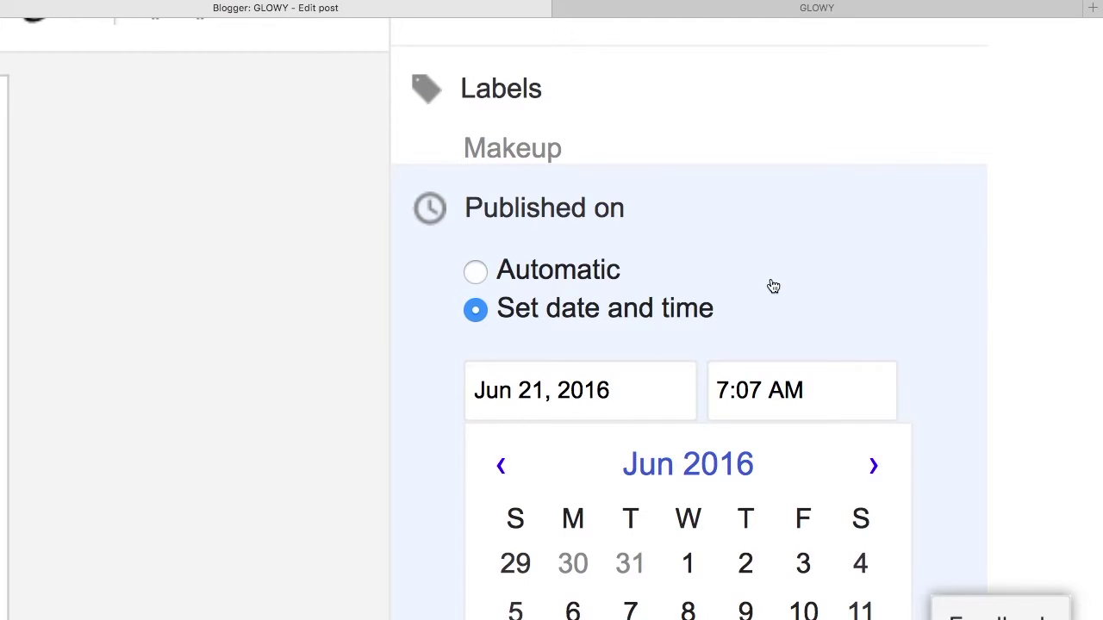
Set the Naked 3 Palette post's publication date to Jul 1, 2016 and update the post.
{"action": "scroll", "coordinate": [660, 244], "scroll_direction": "down", "scroll_amount": 3}
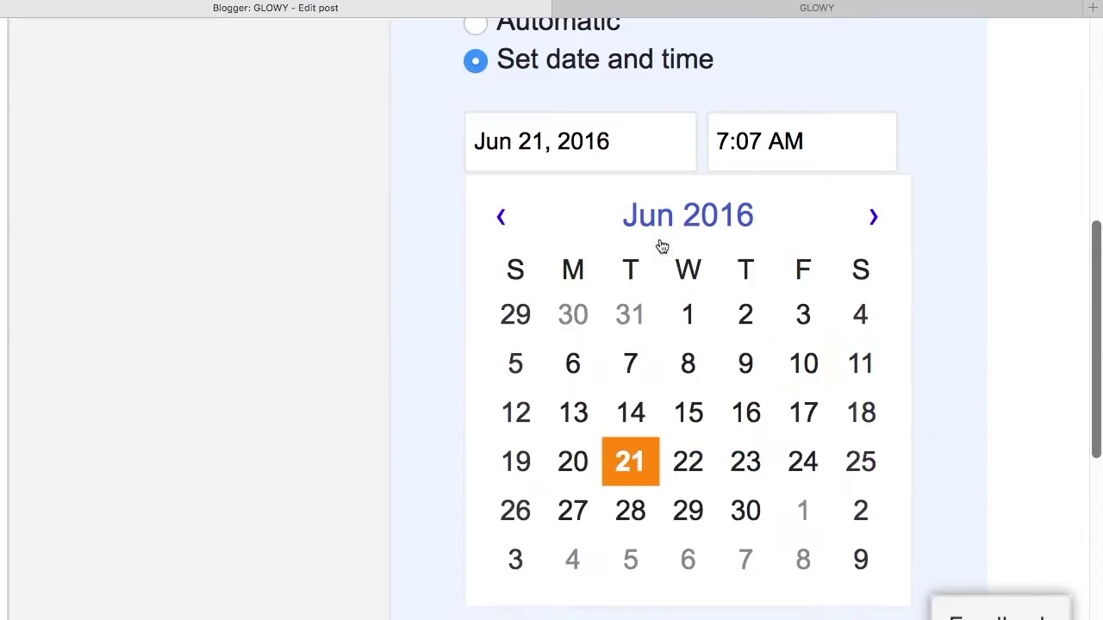
{"action": "left_click", "coordinate": [806, 512]}
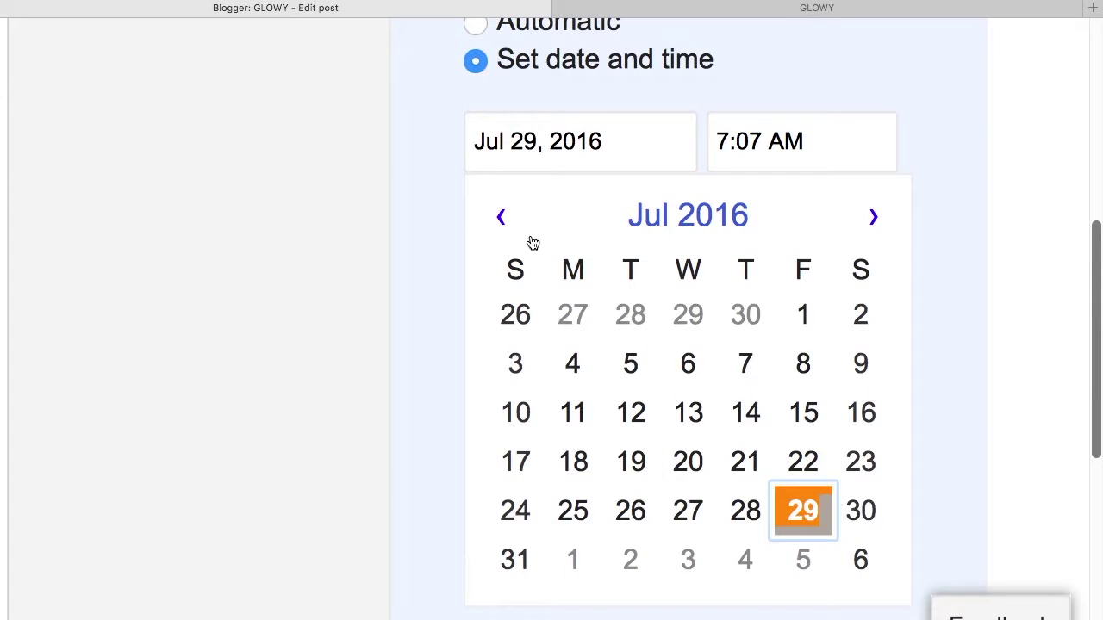
{"action": "left_click", "coordinate": [595, 561]}
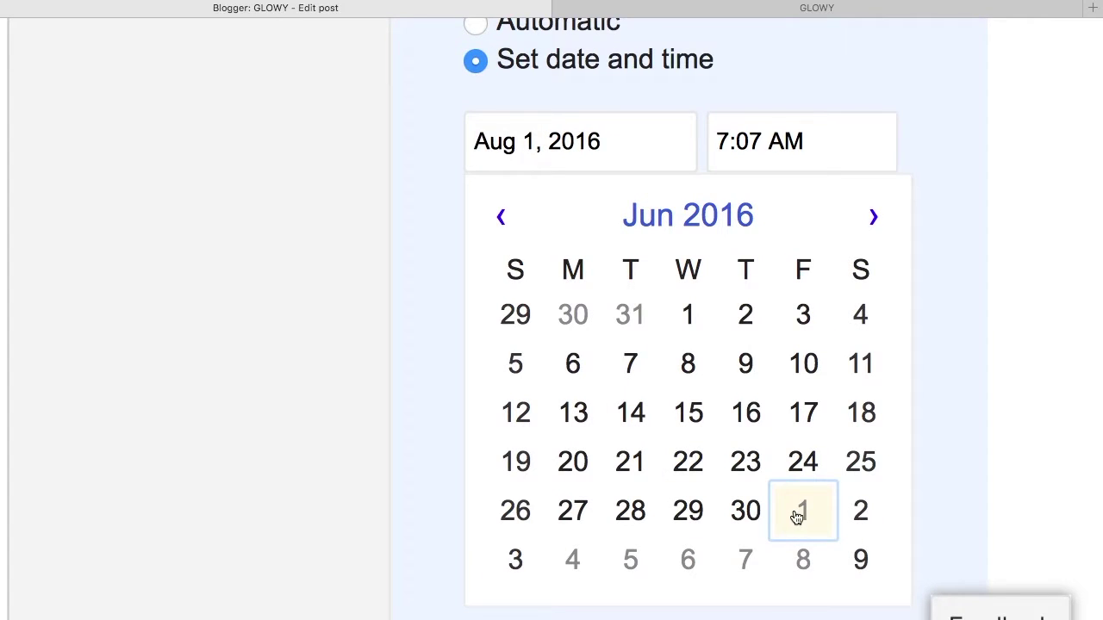
{"action": "left_click", "coordinate": [802, 516]}
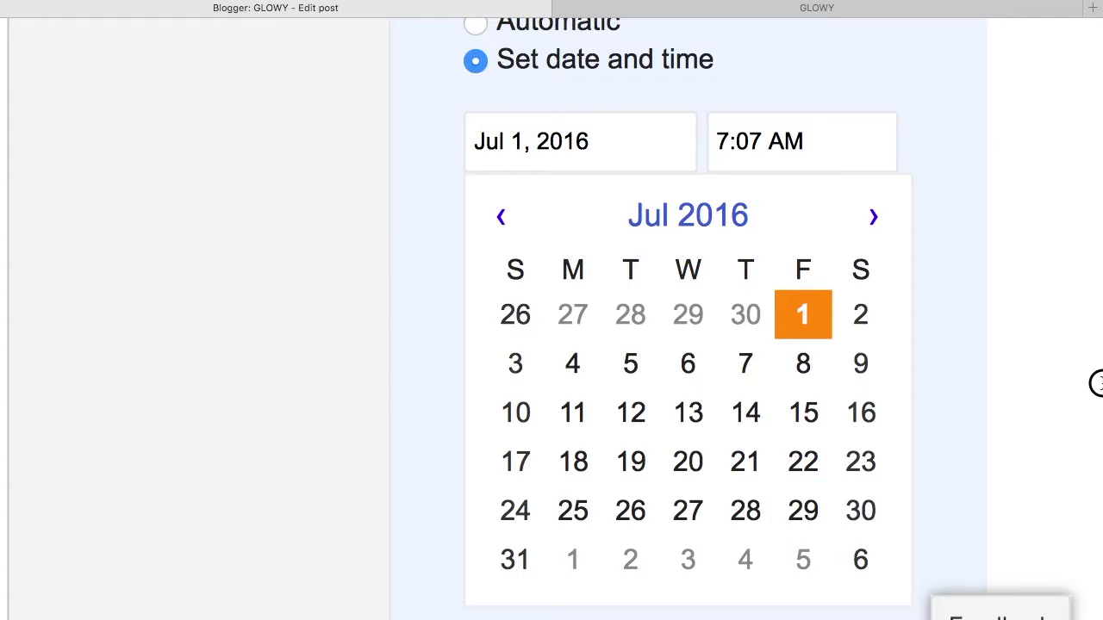
{"action": "scroll", "coordinate": [1053, 251], "scroll_direction": "down", "scroll_amount": 3}
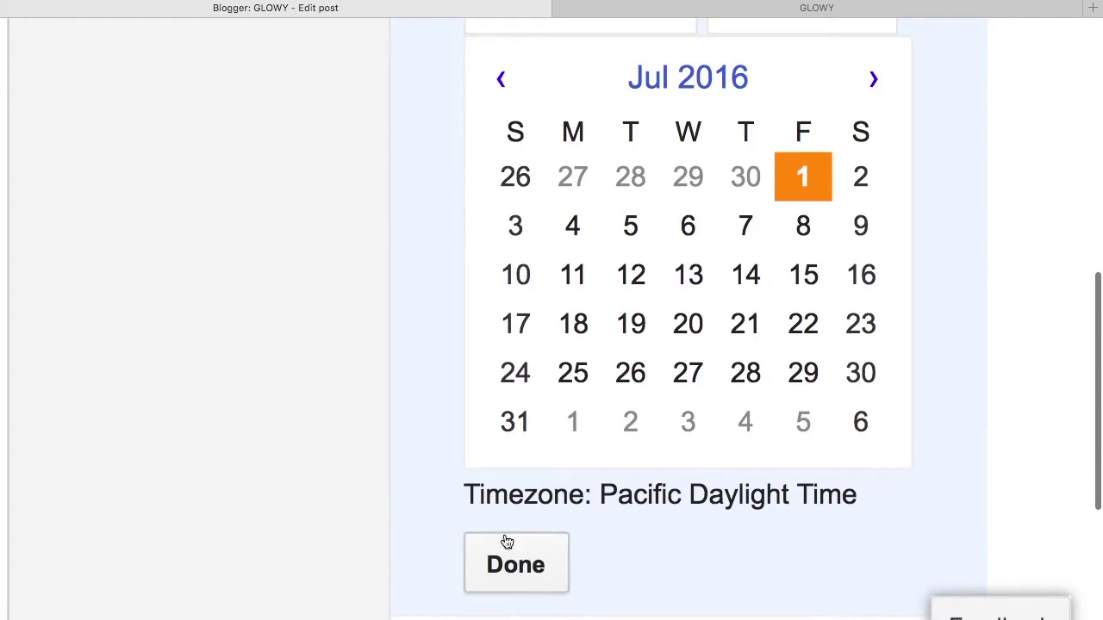
{"action": "left_click", "coordinate": [513, 562]}
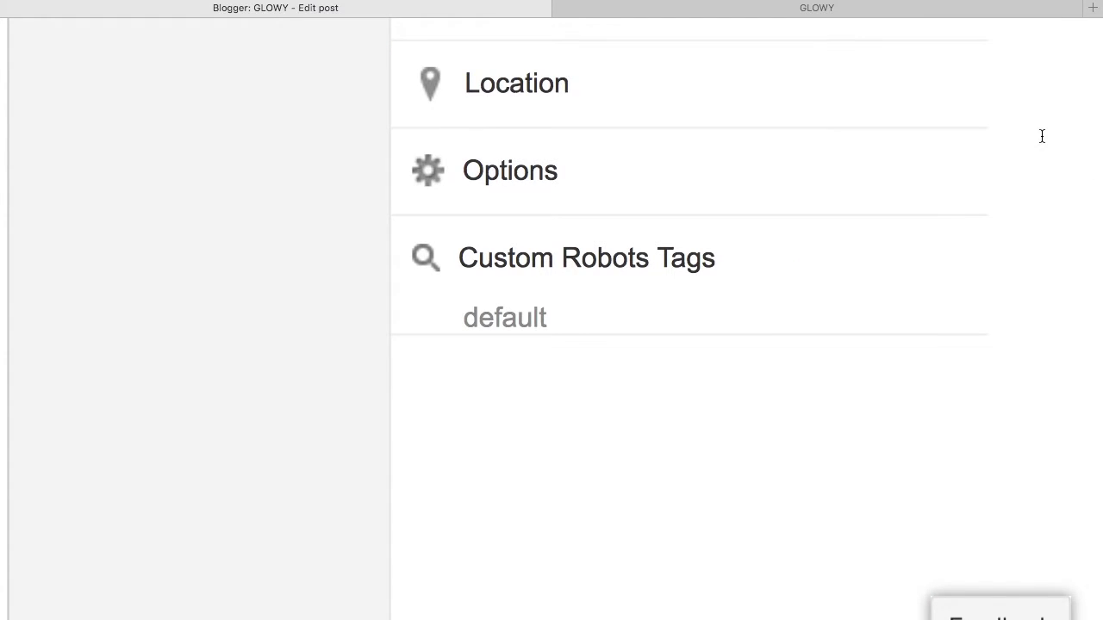
{"action": "scroll", "coordinate": [1041, 136], "scroll_direction": "up", "scroll_amount": 10}
{"action": "left_click", "coordinate": [349, 202]}
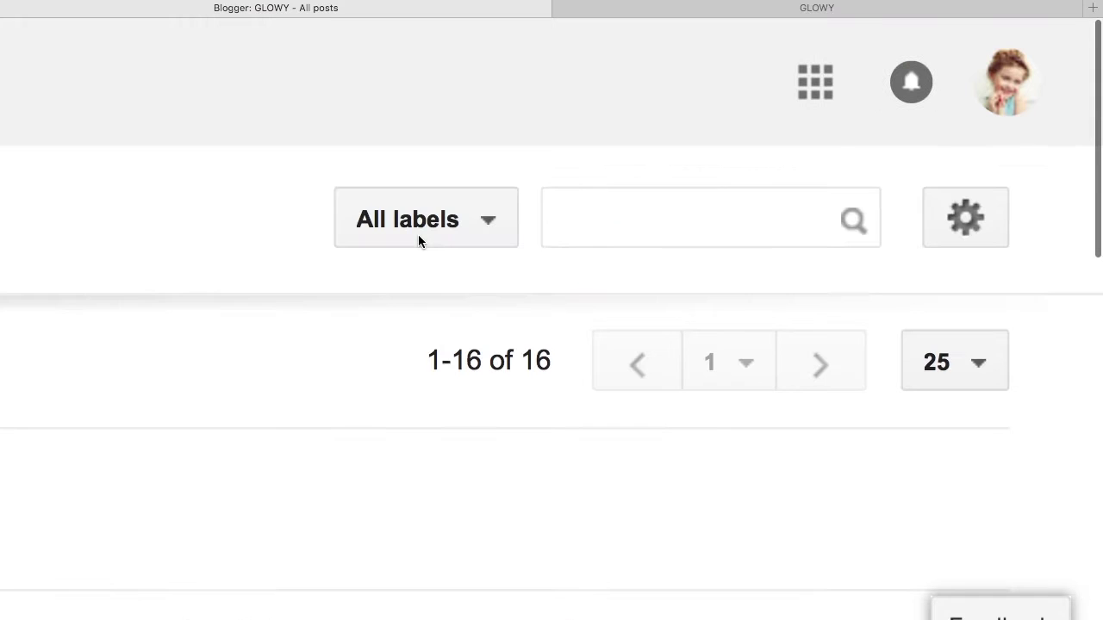
Check the Naked 3 Palette post's date and position on the live GLOWY blog.
{"action": "left_click", "coordinate": [715, 12]}
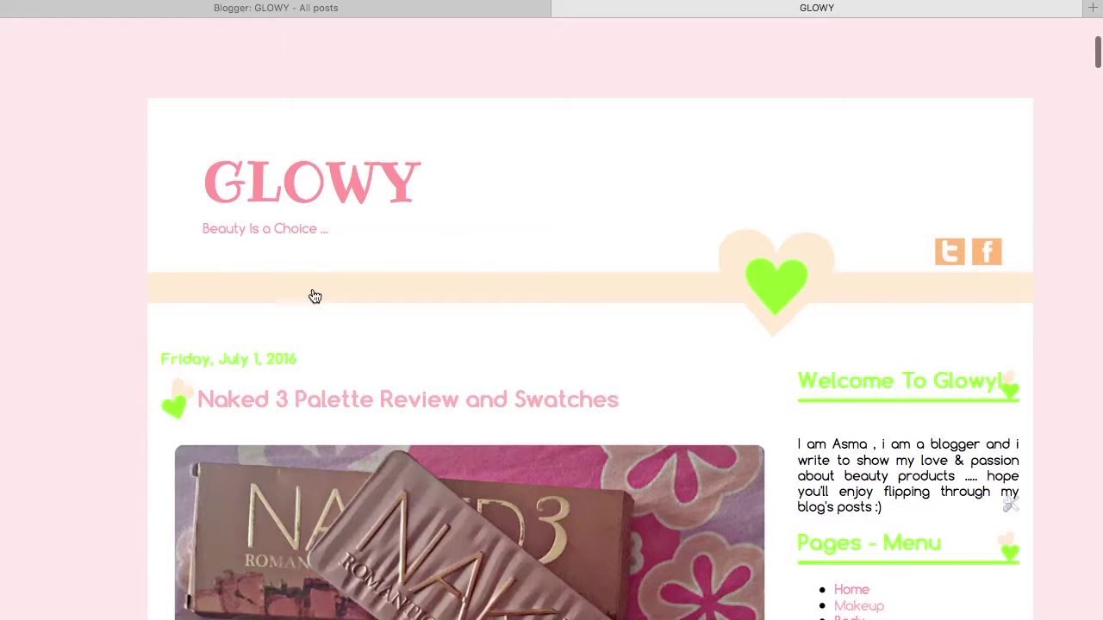
{"action": "scroll", "coordinate": [265, 414], "scroll_direction": "down", "scroll_amount": 4}
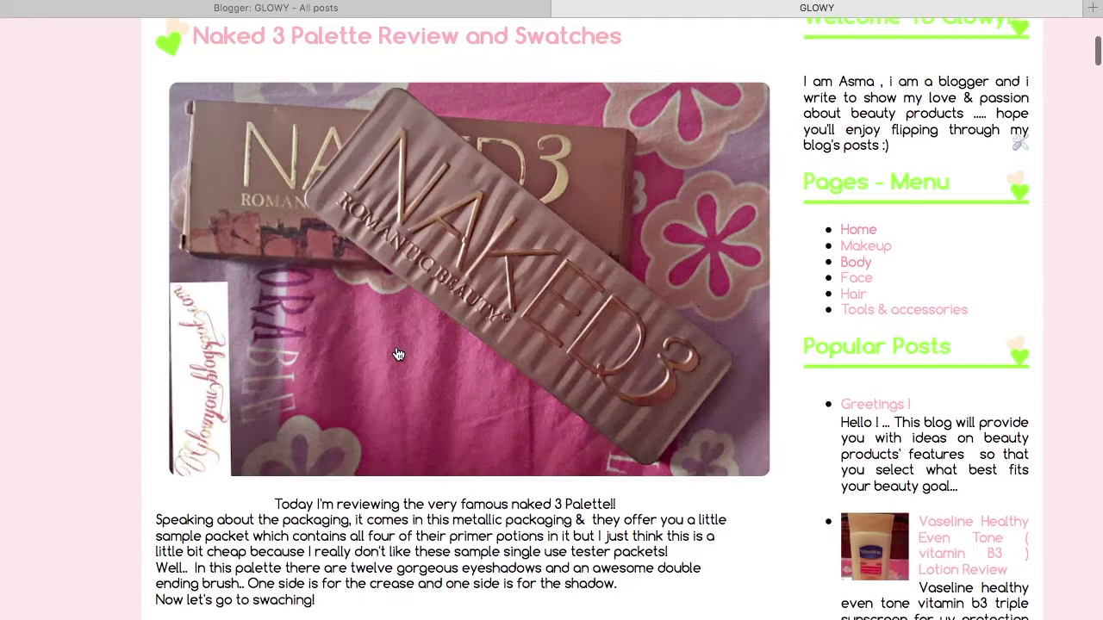
{"action": "scroll", "coordinate": [451, 60], "scroll_direction": "up", "scroll_amount": 1}
{"action": "scroll", "coordinate": [450, 62], "scroll_direction": "up", "scroll_amount": 2}
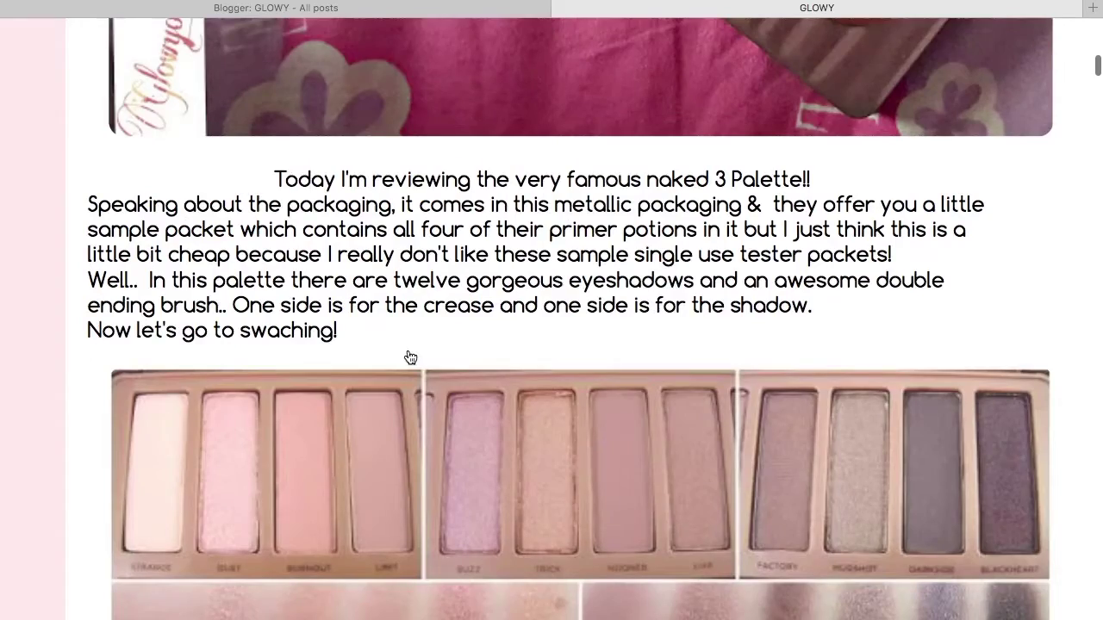
{"action": "scroll", "coordinate": [410, 358], "scroll_direction": "down", "scroll_amount": 5}
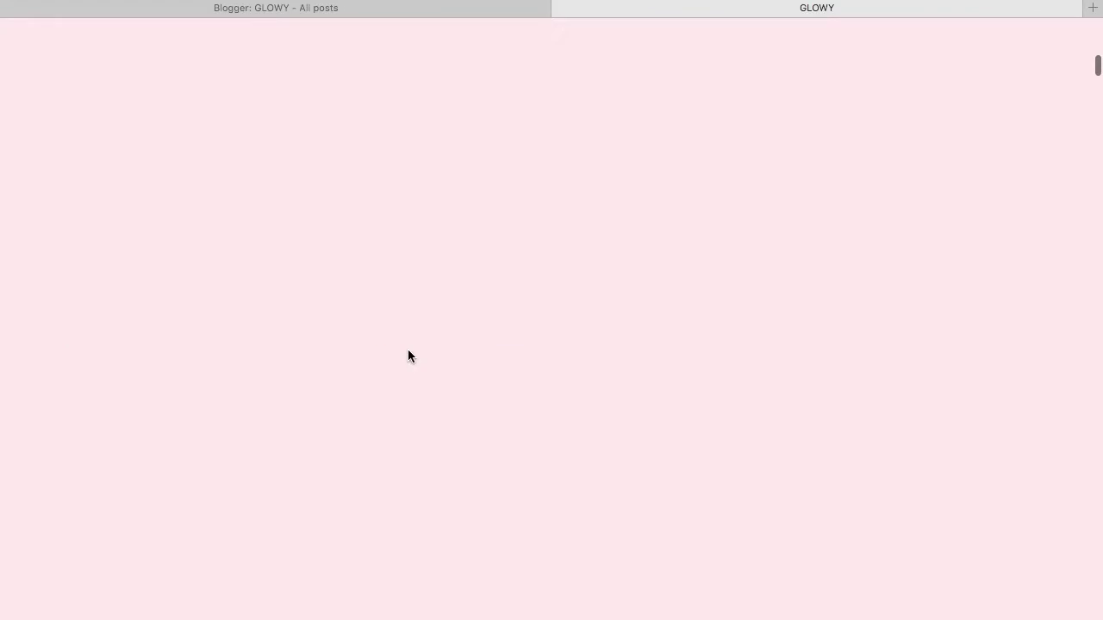
Check the position and publication date of the Greetings ! post on the live GLOWY blog.
{"action": "scroll", "coordinate": [408, 355], "scroll_direction": "down", "scroll_amount": 5}
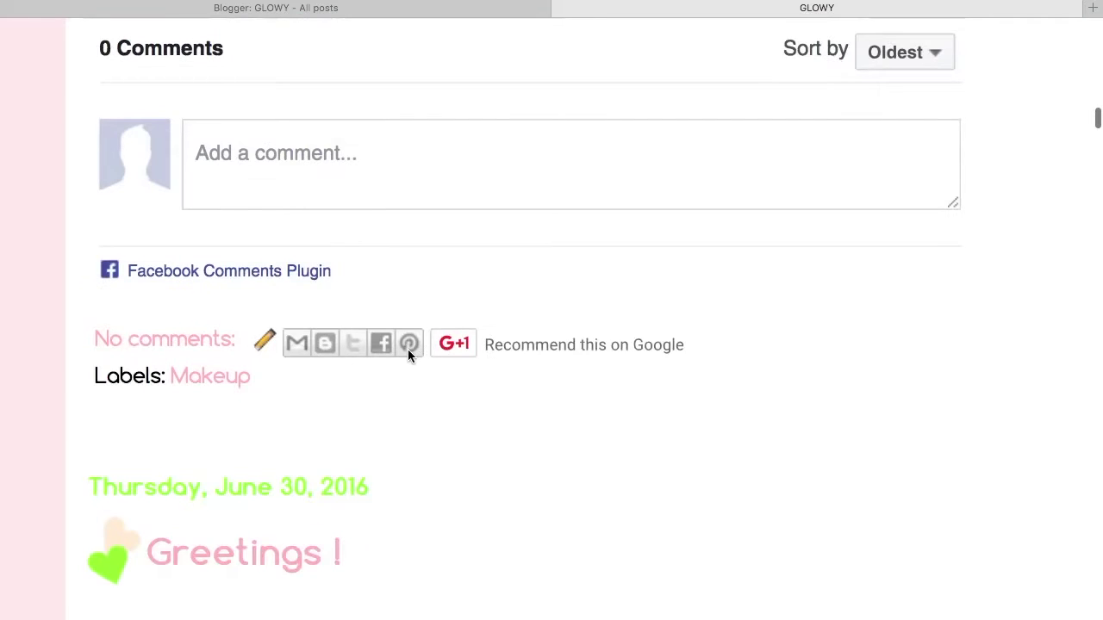
{"action": "scroll", "coordinate": [408, 355], "scroll_direction": "down", "scroll_amount": 2}
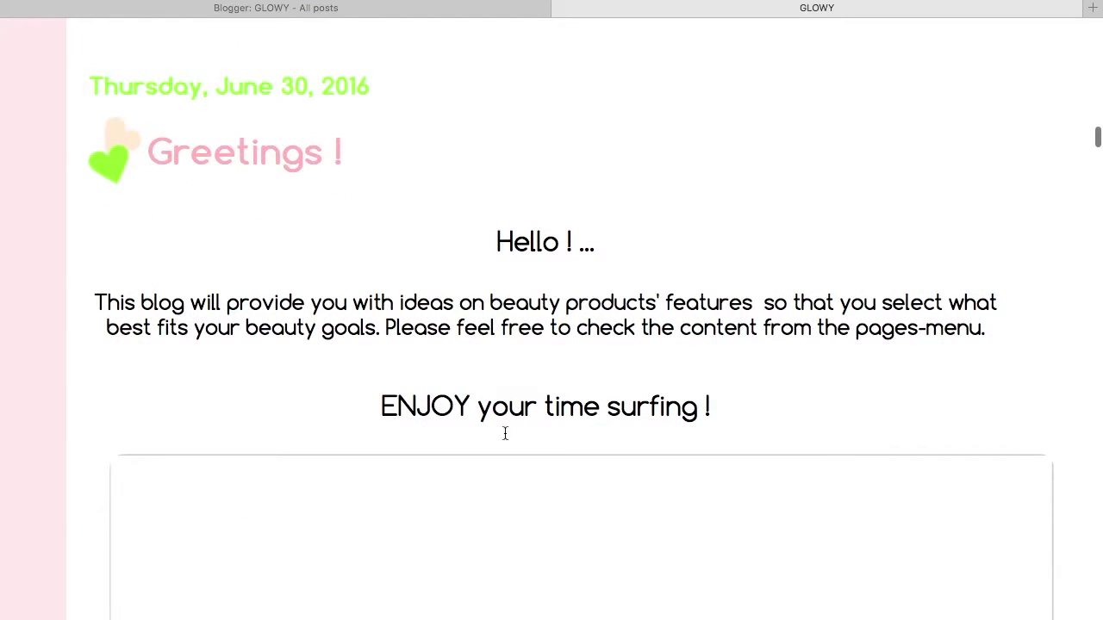
{"action": "scroll", "coordinate": [494, 416], "scroll_direction": "down", "scroll_amount": 6}
{"action": "scroll", "coordinate": [497, 424], "scroll_direction": "up", "scroll_amount": 4}
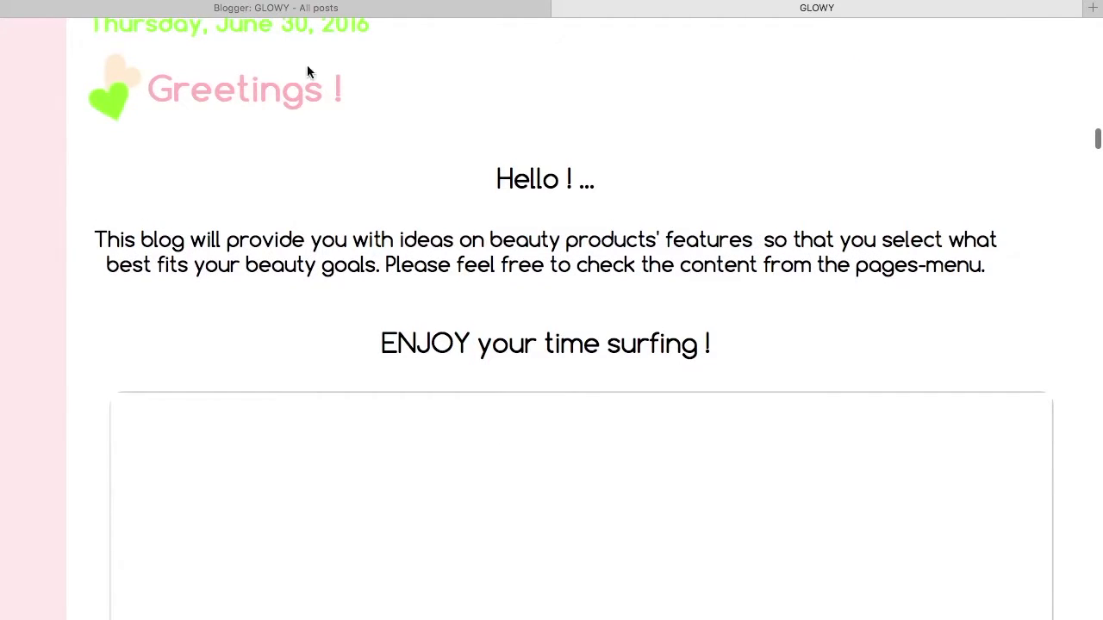
{"action": "scroll", "coordinate": [327, 85], "scroll_direction": "up", "scroll_amount": 2}
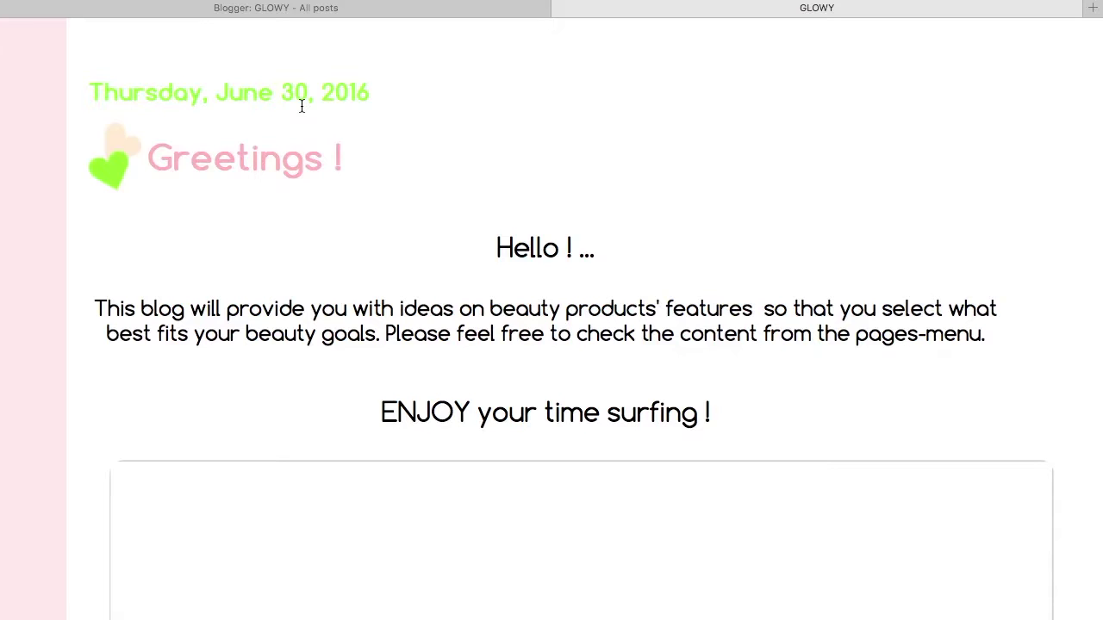
{"action": "left_click_drag", "start_coordinate": [379, 91], "coordinate": [75, 90]}
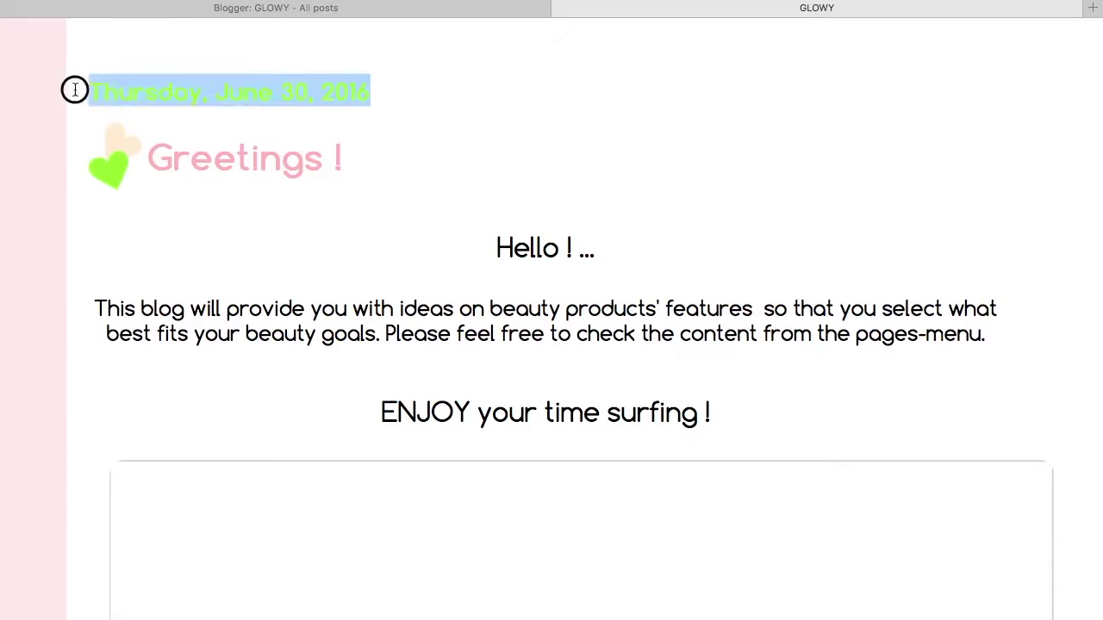
{"action": "left_click", "coordinate": [422, 147]}
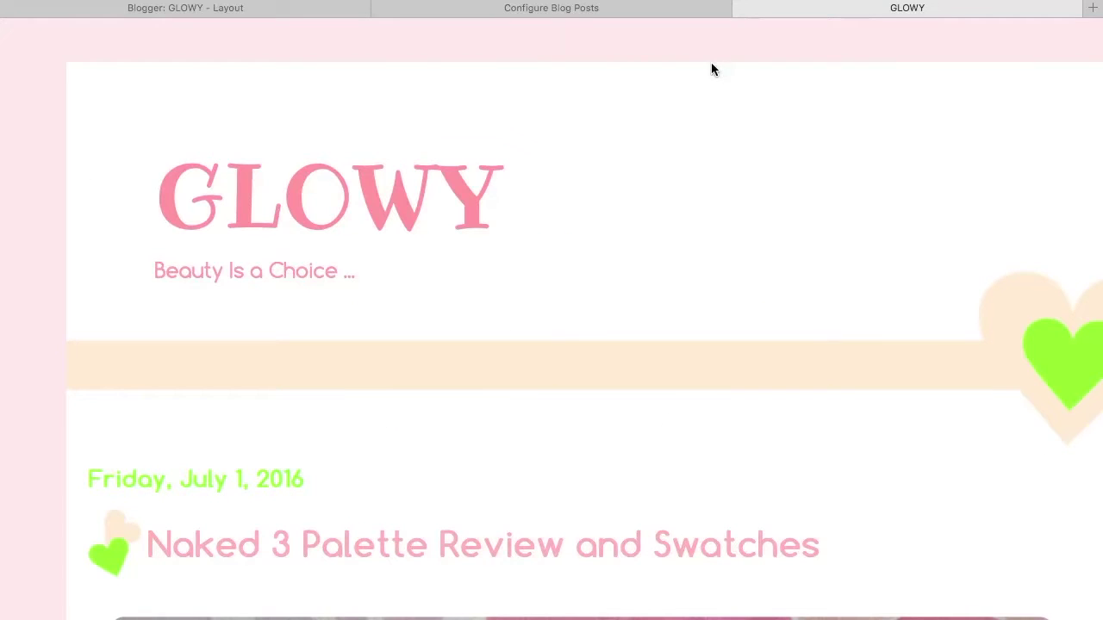
Open the Blog Posts gadget's configuration from the GLOWY blog's layout page.
{"action": "scroll", "coordinate": [663, 413], "scroll_direction": "down", "scroll_amount": 3}
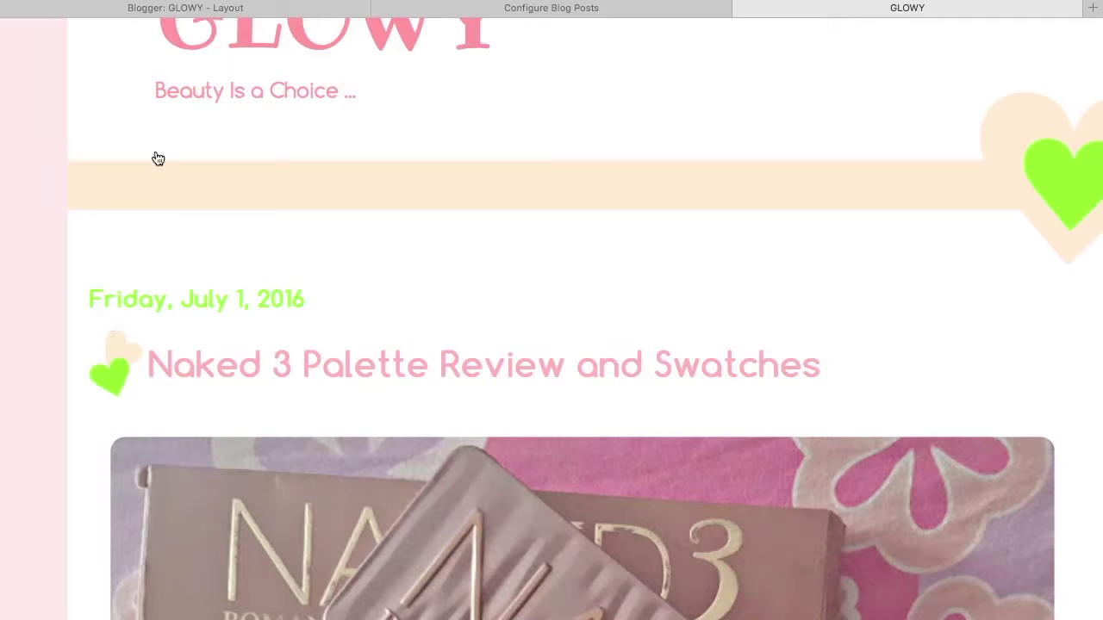
{"action": "left_click", "coordinate": [196, 8]}
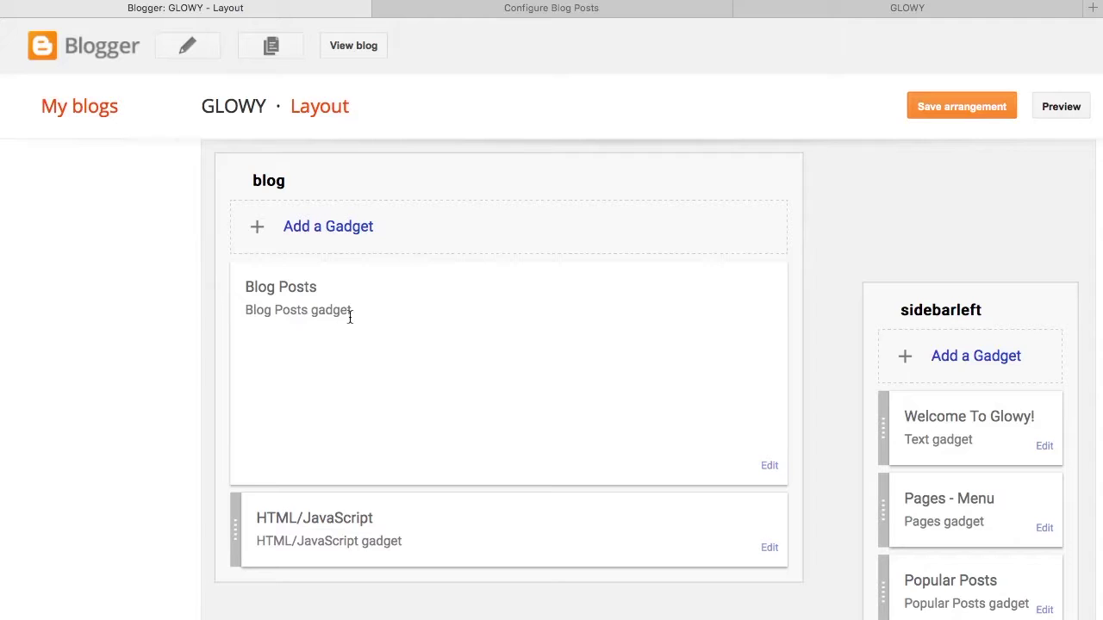
{"action": "scroll", "coordinate": [355, 430], "scroll_direction": "up", "scroll_amount": 5}
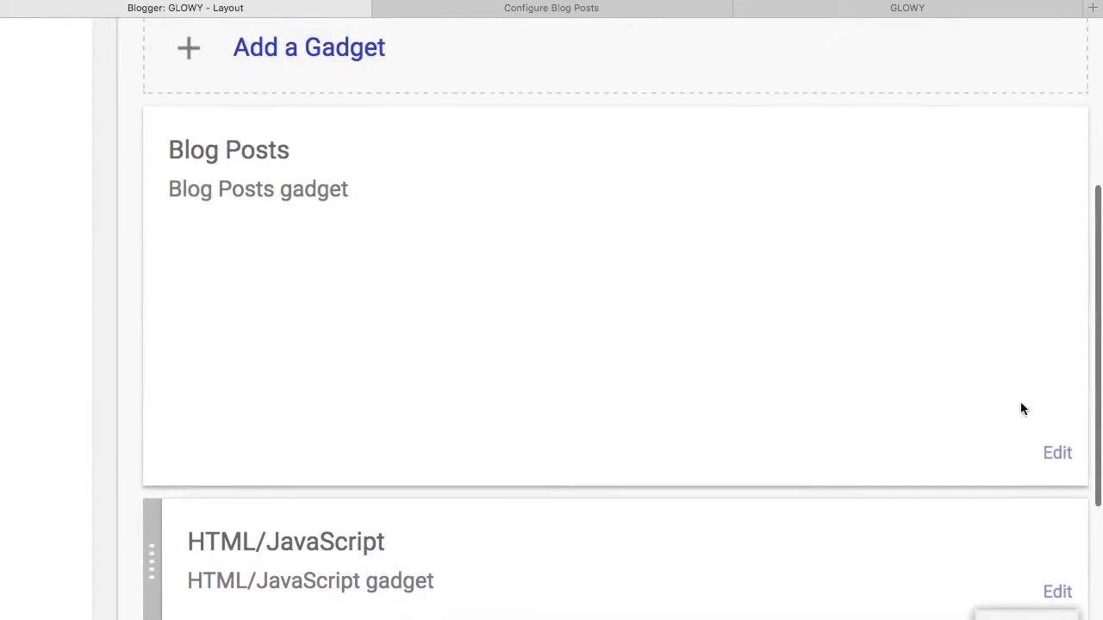
{"action": "left_click", "coordinate": [1057, 454]}
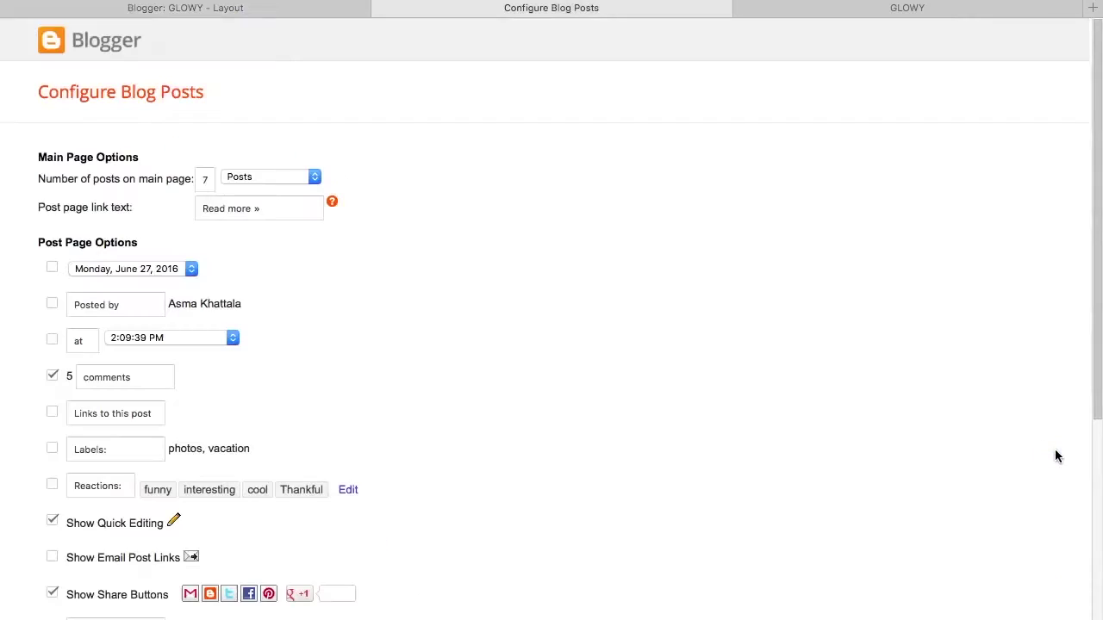
Turn off the date display in the post page options, save the gadget settings and save the layout arrangement.
{"action": "left_click", "coordinate": [52, 268]}
{"action": "left_click", "coordinate": [52, 268]}
{"action": "left_click", "coordinate": [52, 269]}
{"action": "left_click", "coordinate": [52, 269]}
{"action": "scroll", "coordinate": [339, 310], "scroll_direction": "down", "scroll_amount": 10}
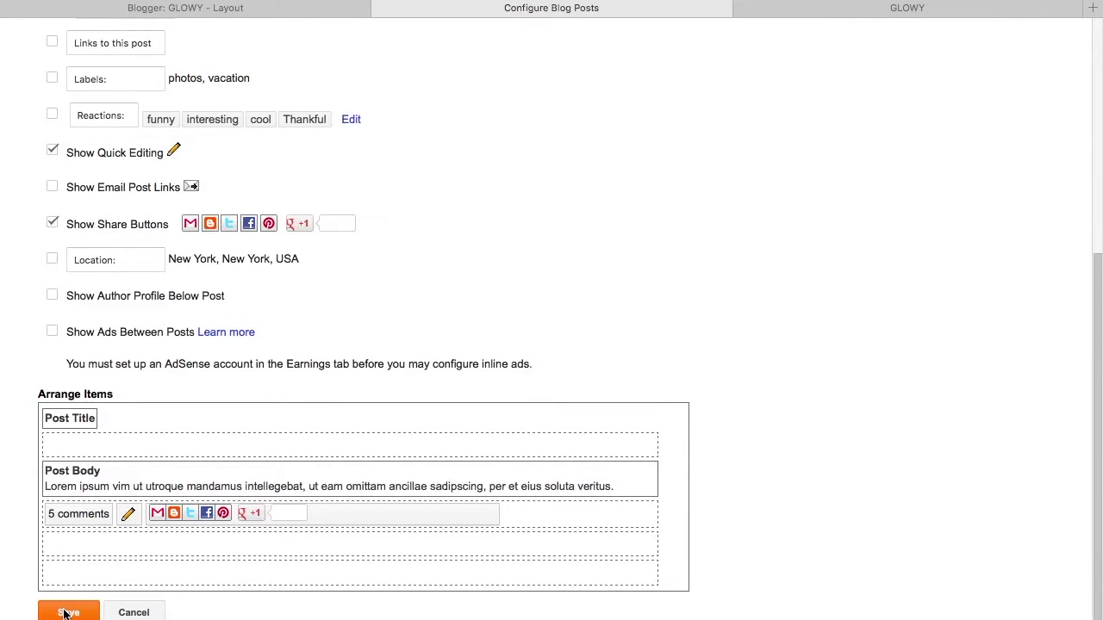
{"action": "left_click", "coordinate": [68, 612]}
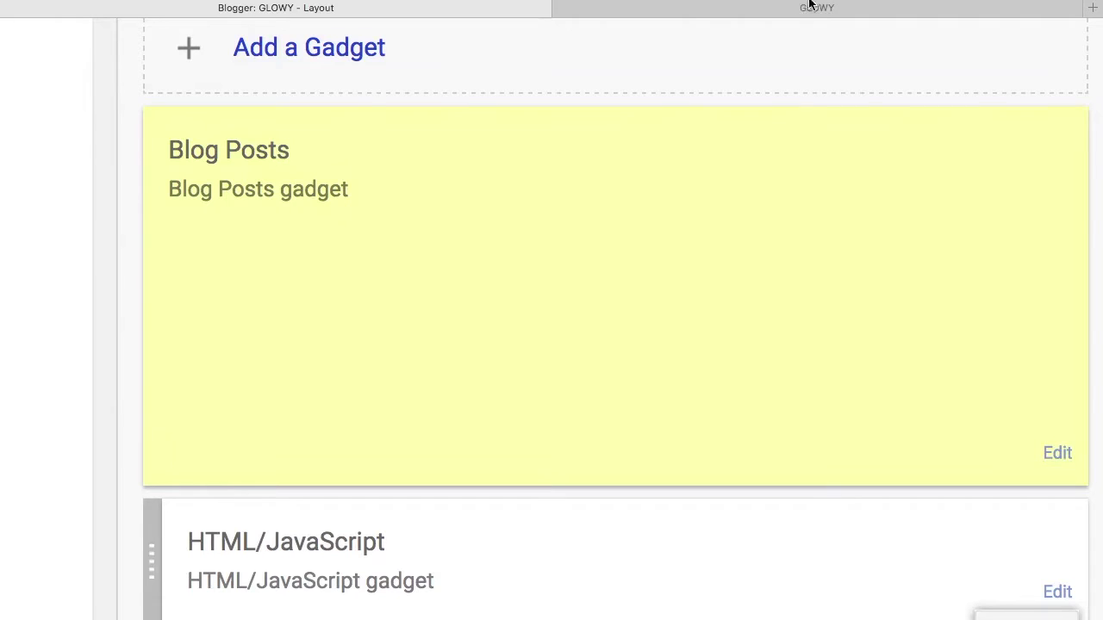
{"action": "scroll", "coordinate": [701, 71], "scroll_direction": "up", "scroll_amount": 5}
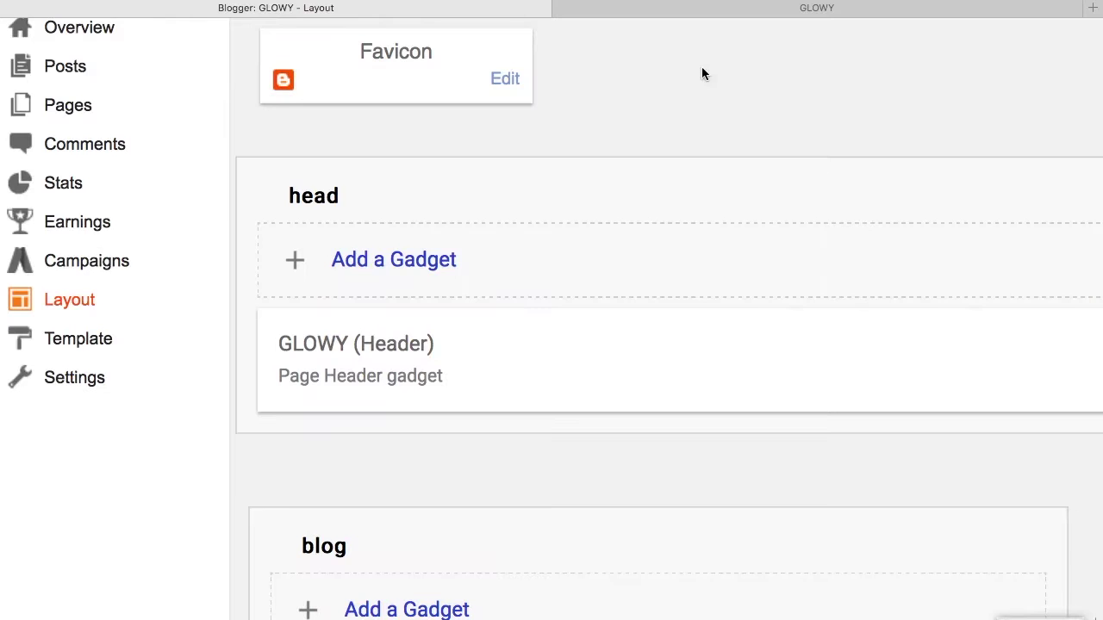
{"action": "left_click", "coordinate": [645, 66]}
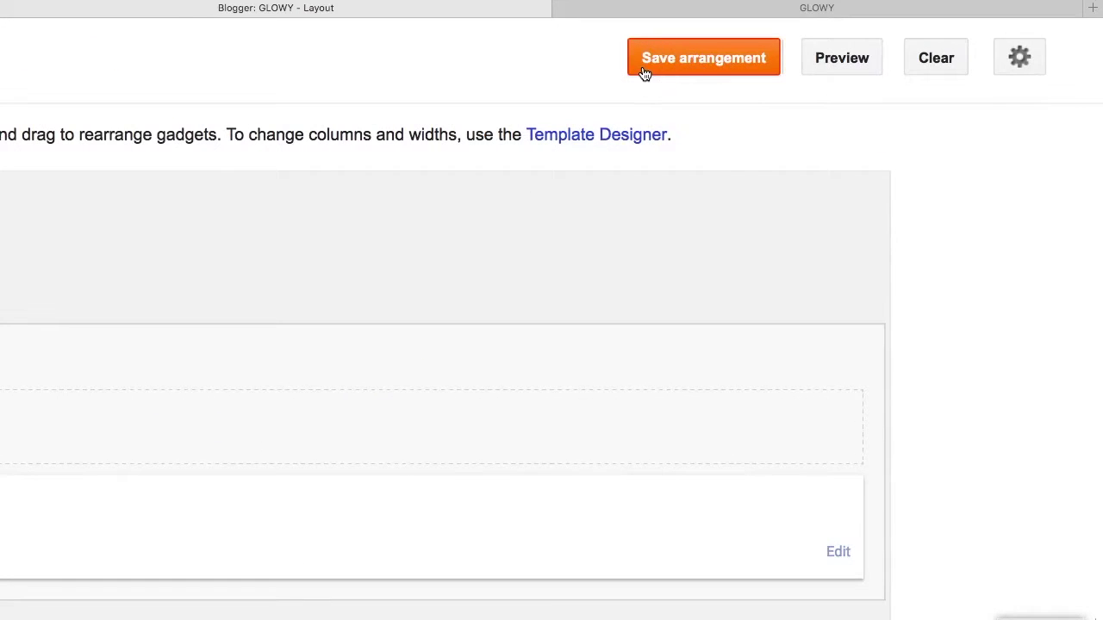
Return to the live GLOWY blog and check the posts for date headers above their titles.
{"action": "left_click", "coordinate": [642, 9]}
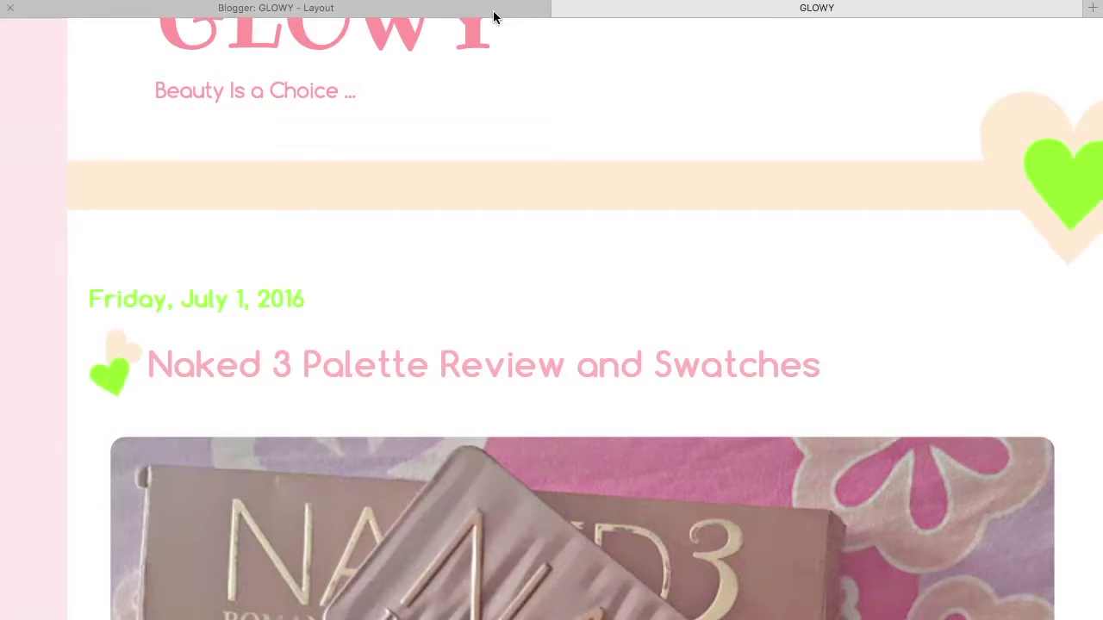
{"action": "left_click", "coordinate": [493, 10]}
{"action": "left_click", "coordinate": [630, 10]}
{"action": "left_click", "coordinate": [473, 11]}
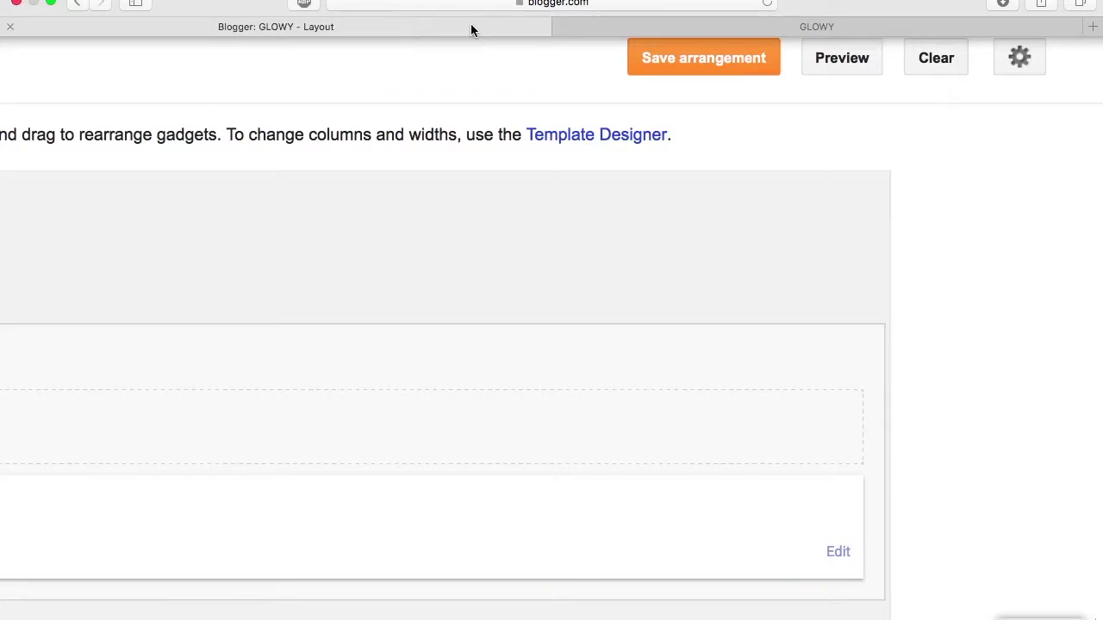
{"action": "left_click", "coordinate": [639, 28]}
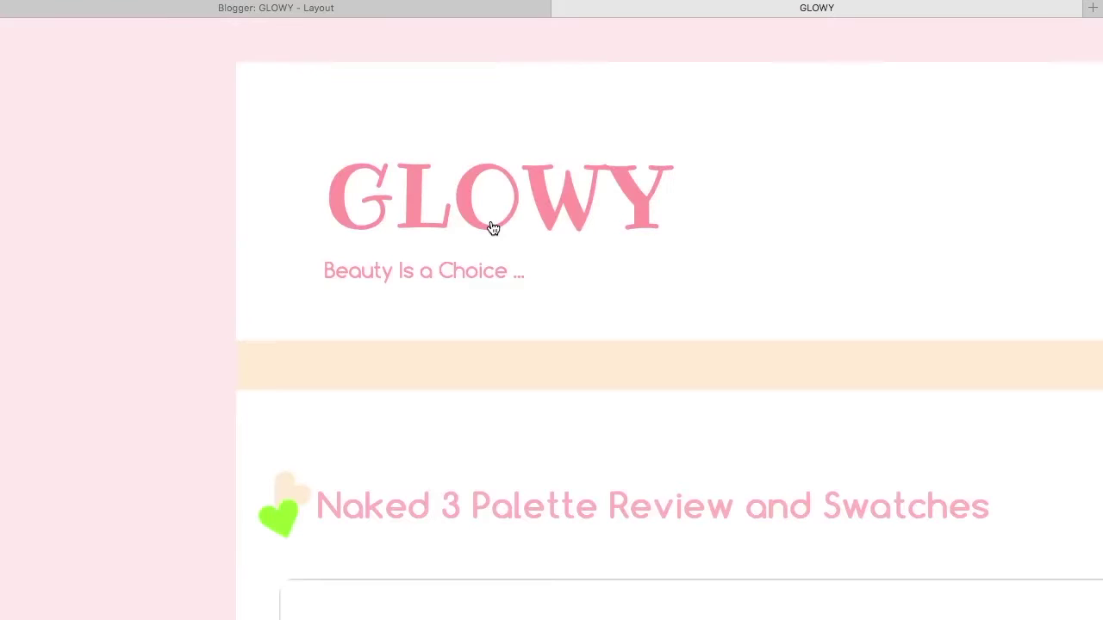
{"action": "scroll", "coordinate": [492, 226], "scroll_direction": "down", "scroll_amount": 5}
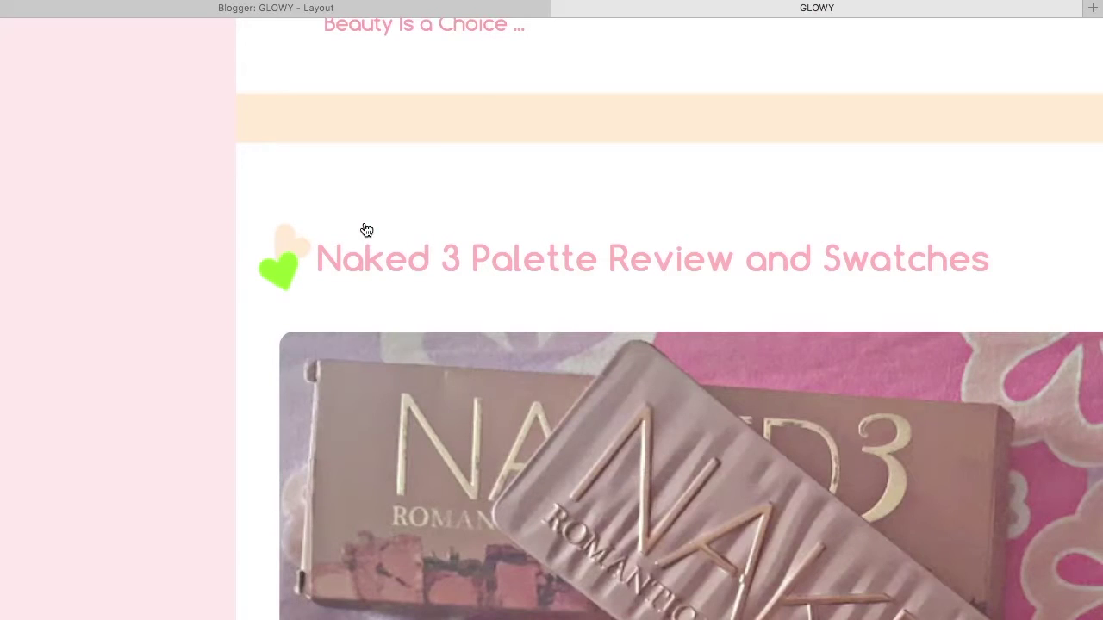
{"action": "scroll", "coordinate": [669, 253], "scroll_direction": "down", "scroll_amount": 10}
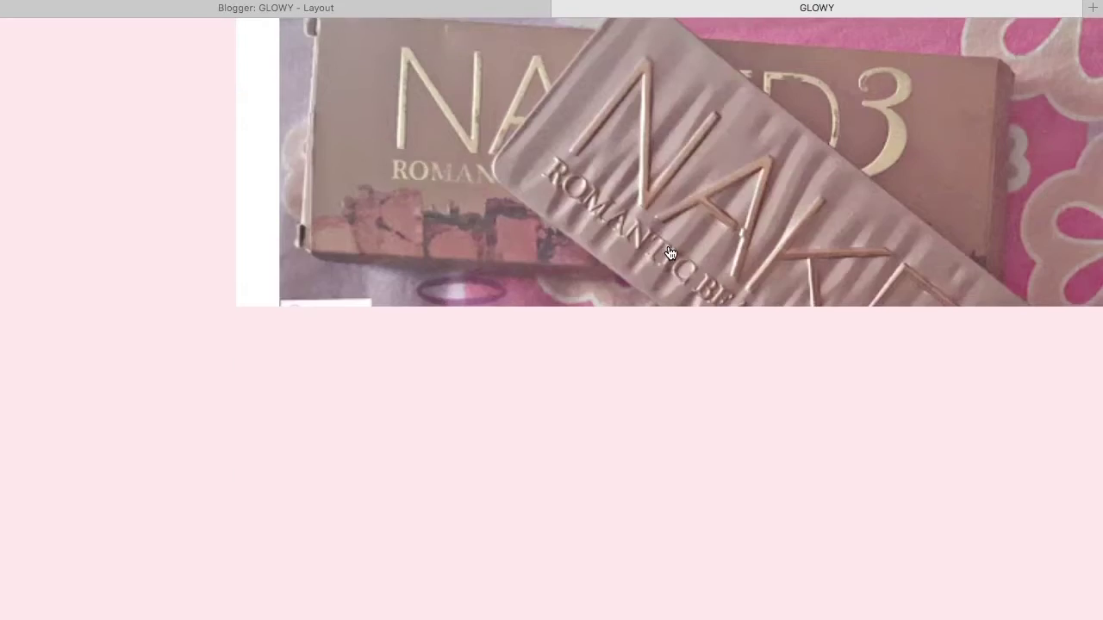